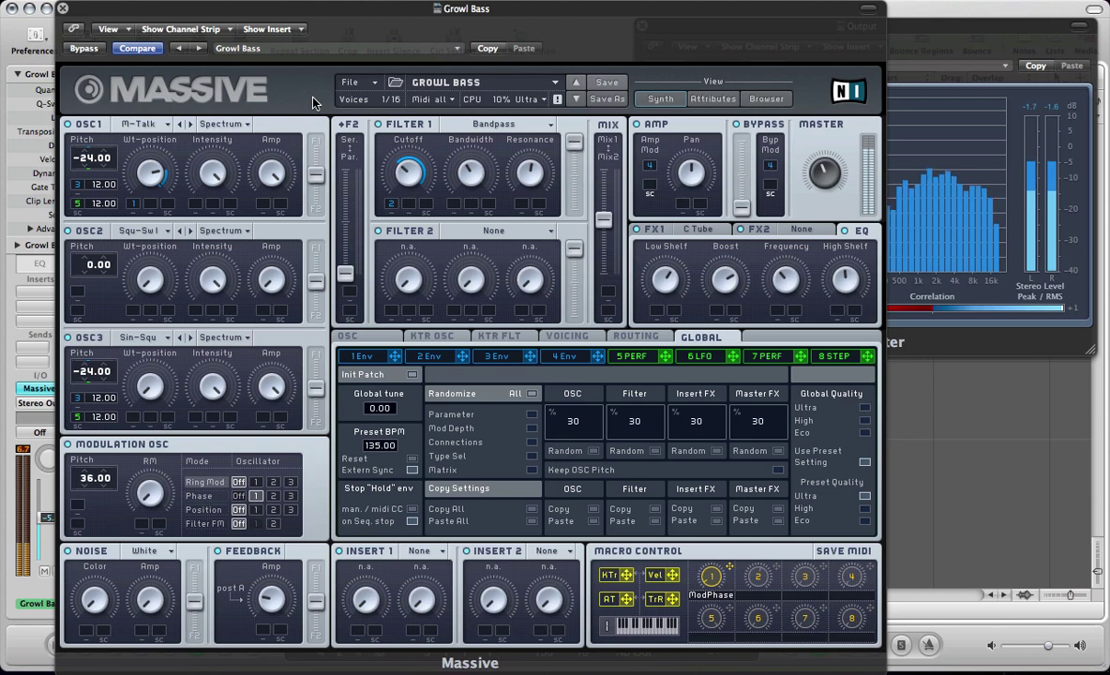
Step: Solo the Growl Bass track and start loop playback with the Massive window closed
key(v)
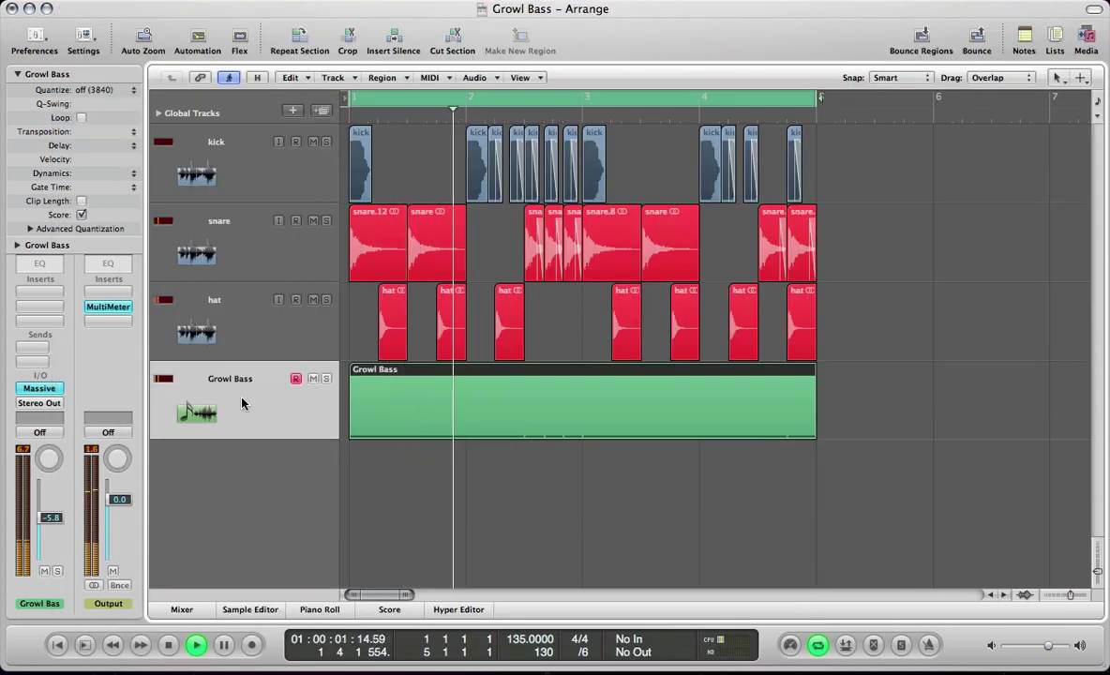
key(s)
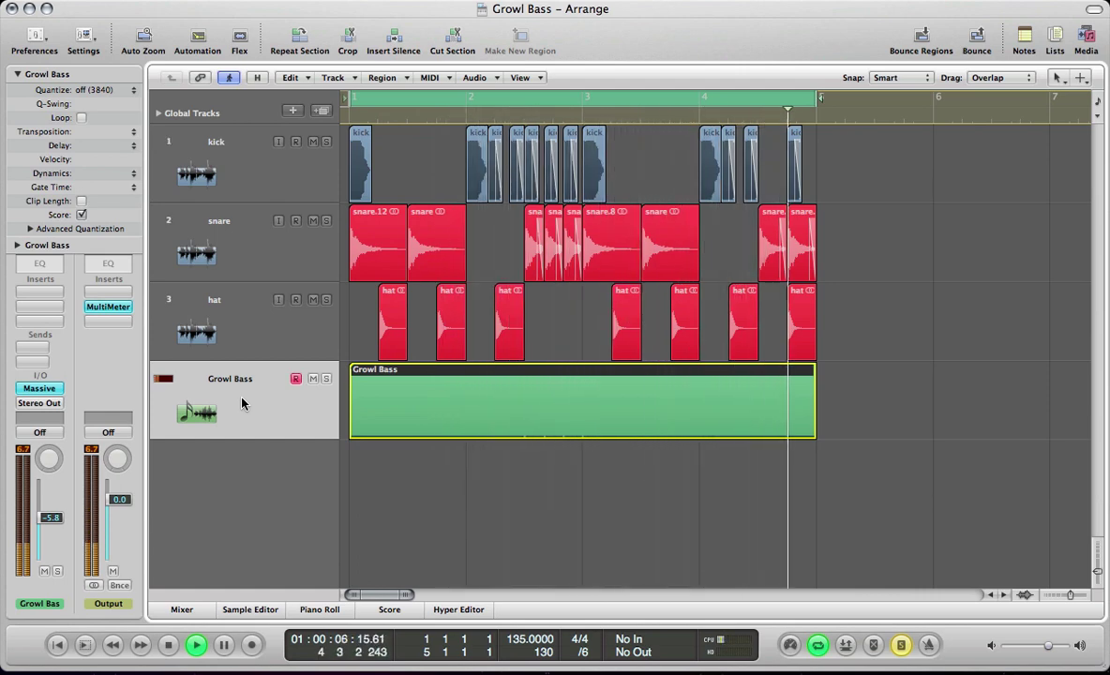
key(v)
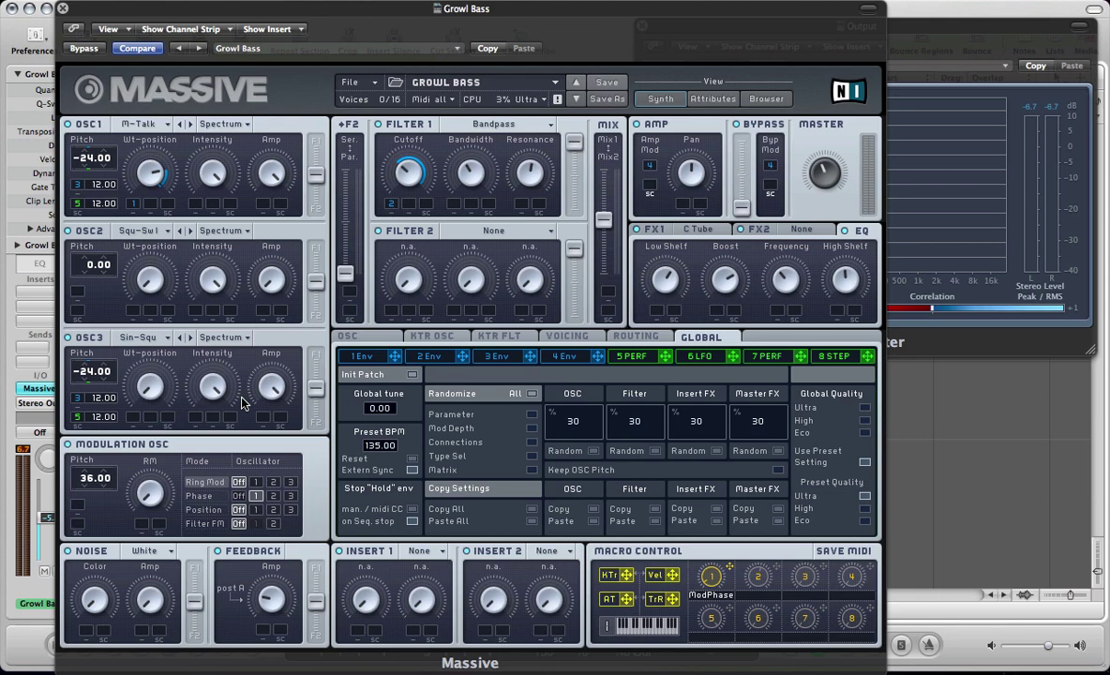
key(super+w)
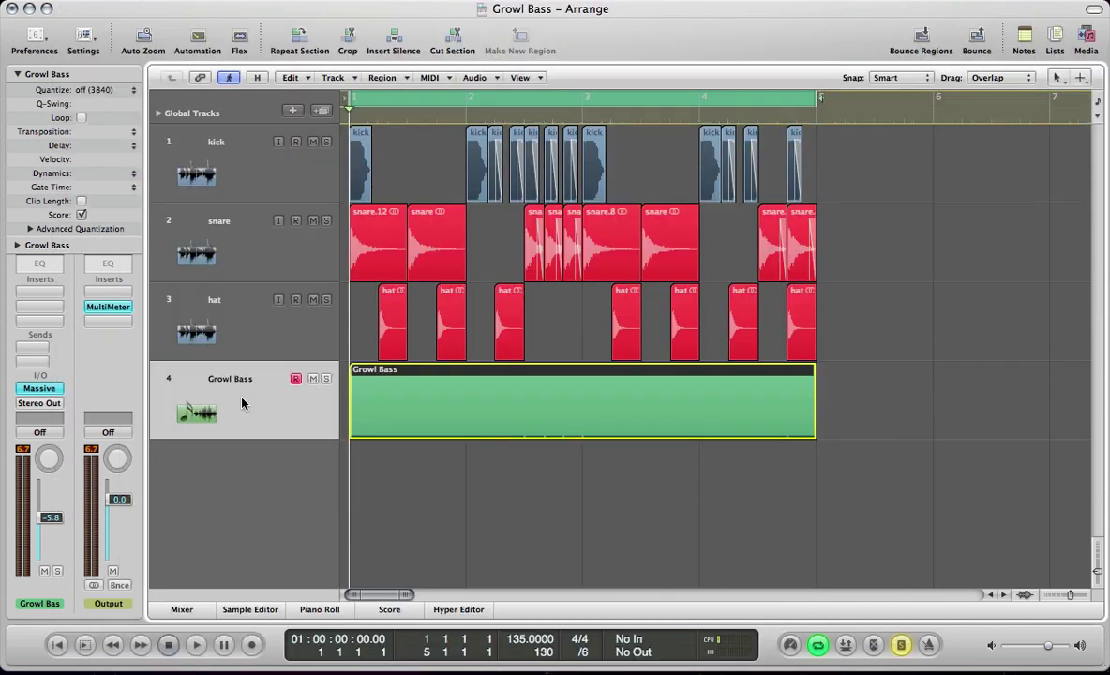
key(space)
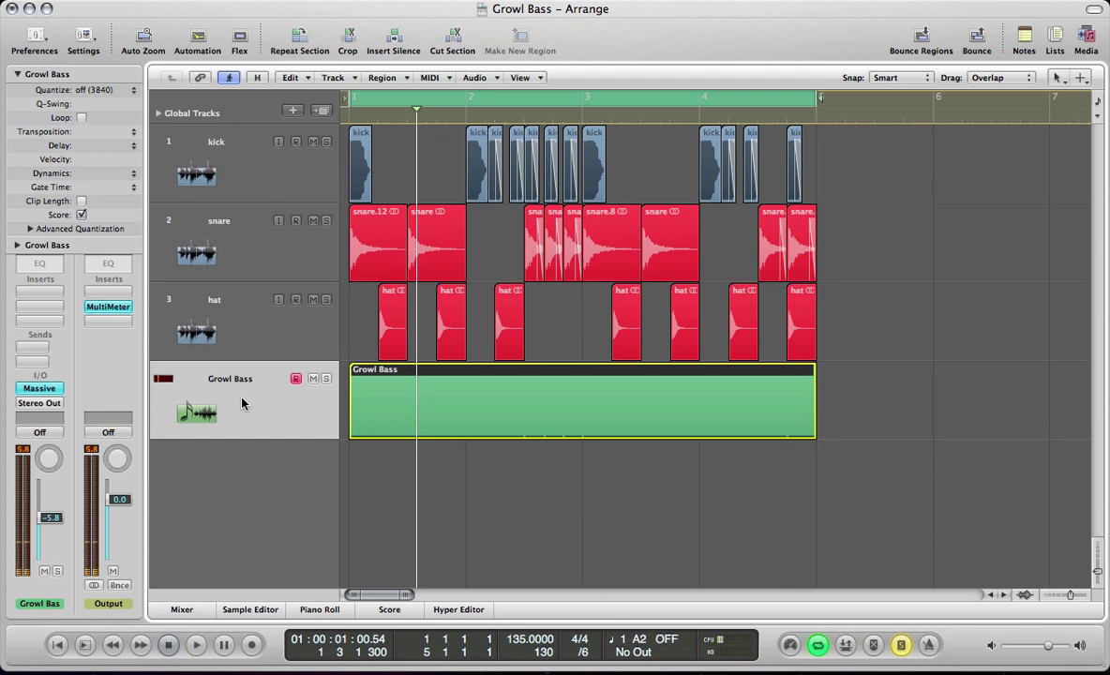
Step: Reopen Massive on the Growl Bass track and load a blank New Sound from the File menu
double_click(242, 403)
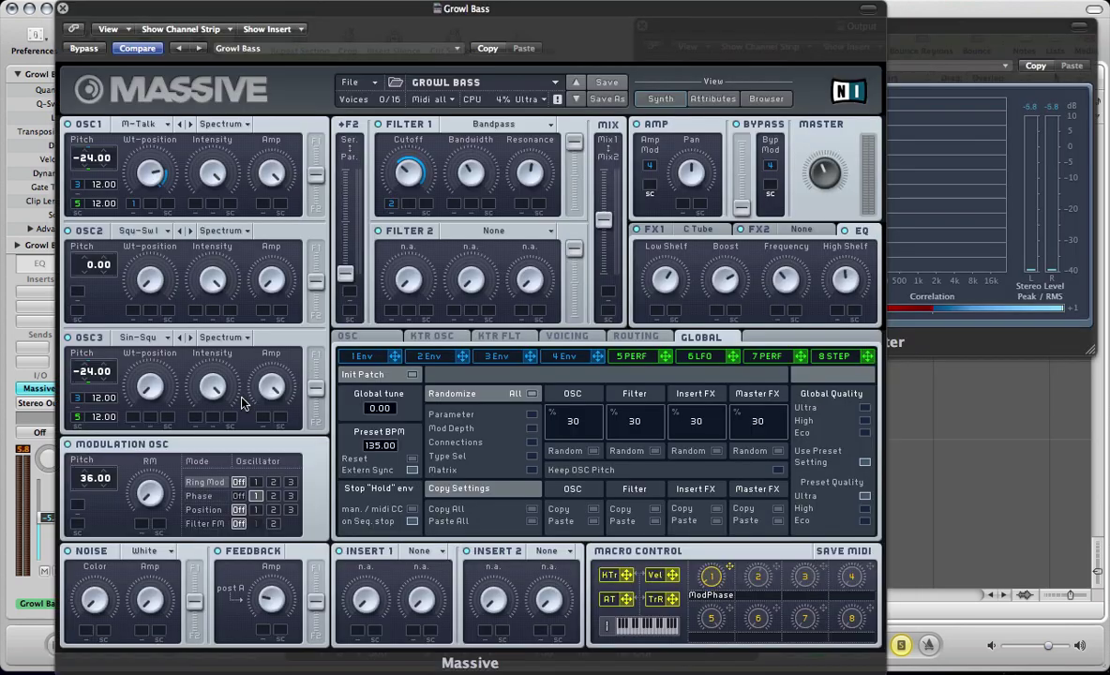
click(373, 82)
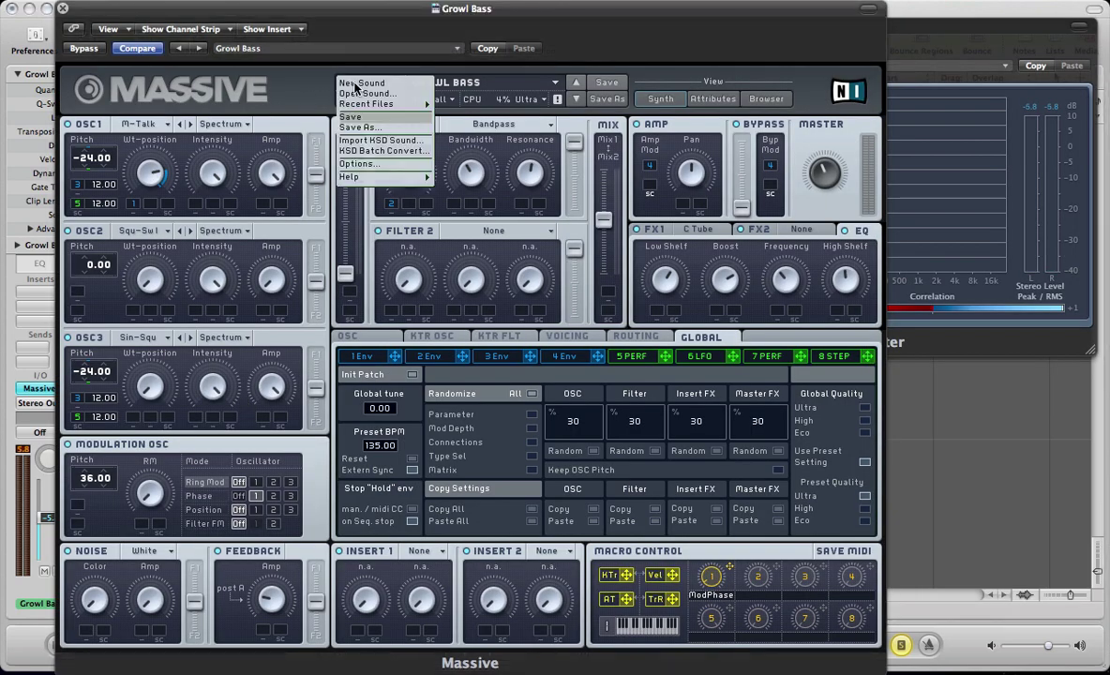
click(362, 82)
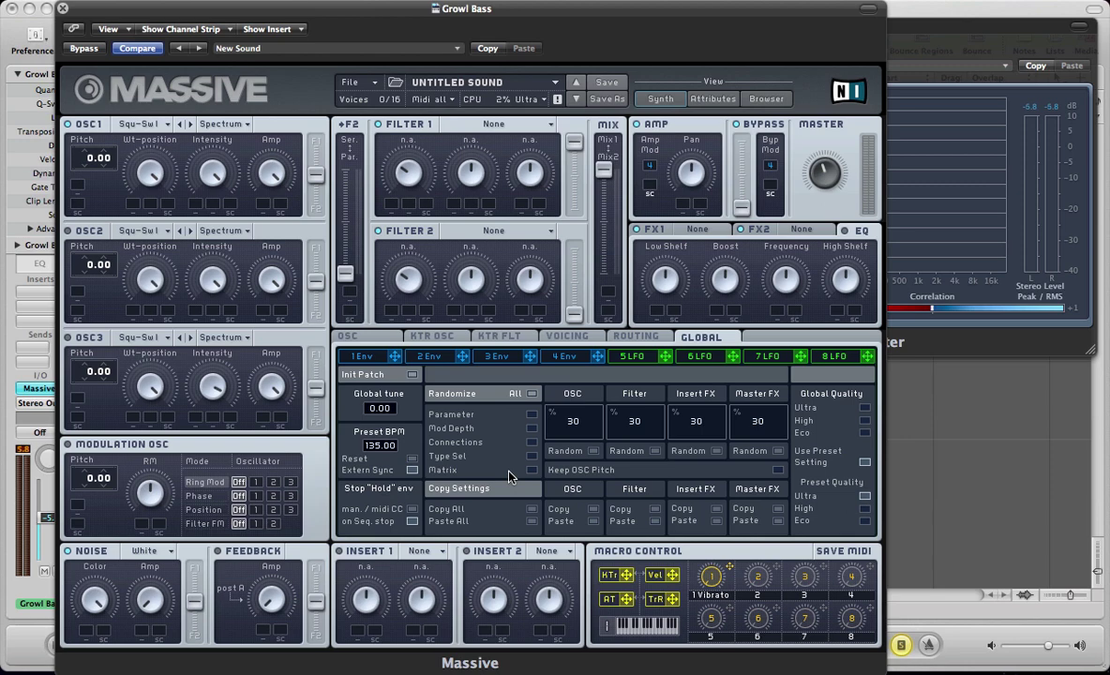
Step: Give oscillator 1 the Modern Talking (M-Talk) wavetable, pitched at -24
click(125, 124)
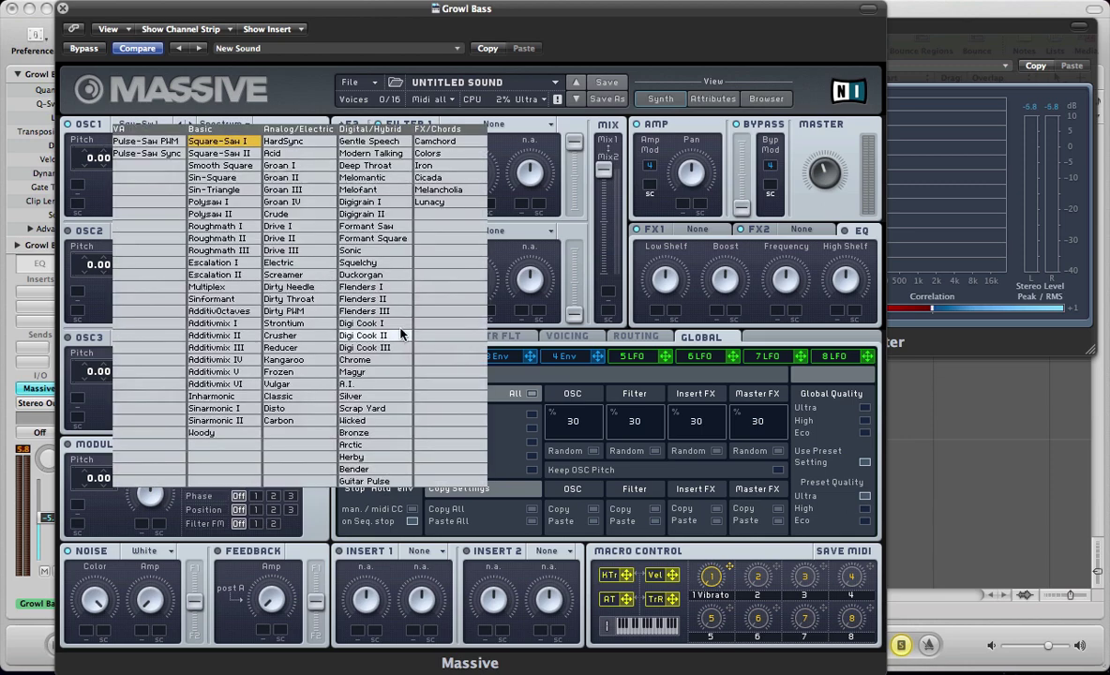
click(375, 154)
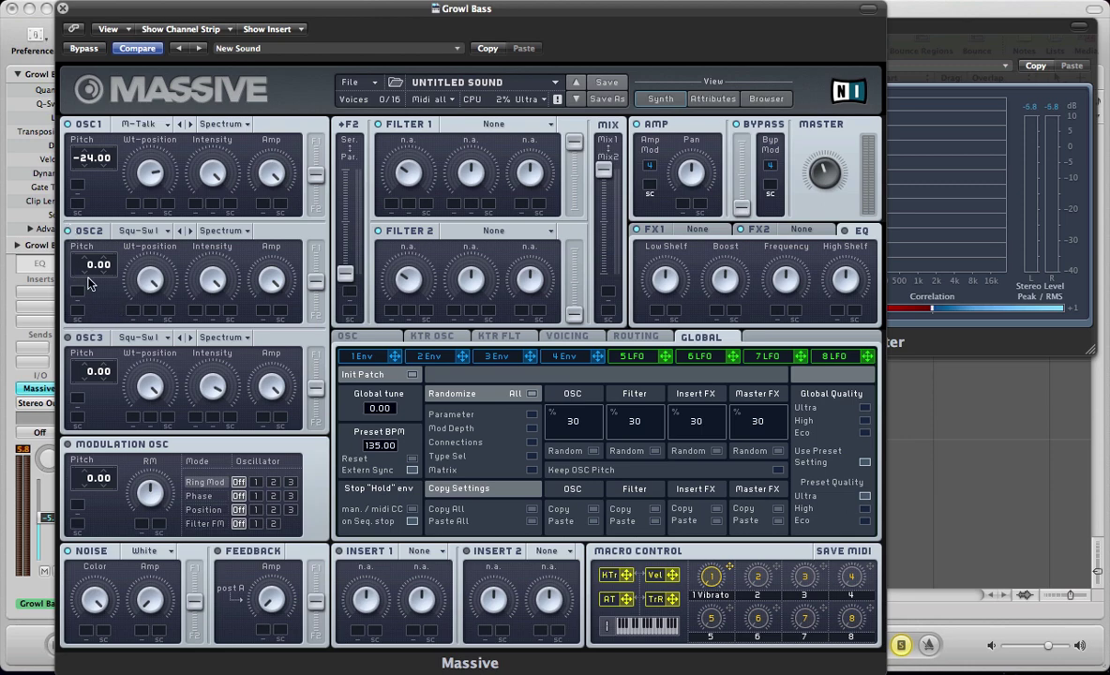
Step: Load the Sin-Square wavetable into oscillator 2 and switch OSC2 on
click(133, 230)
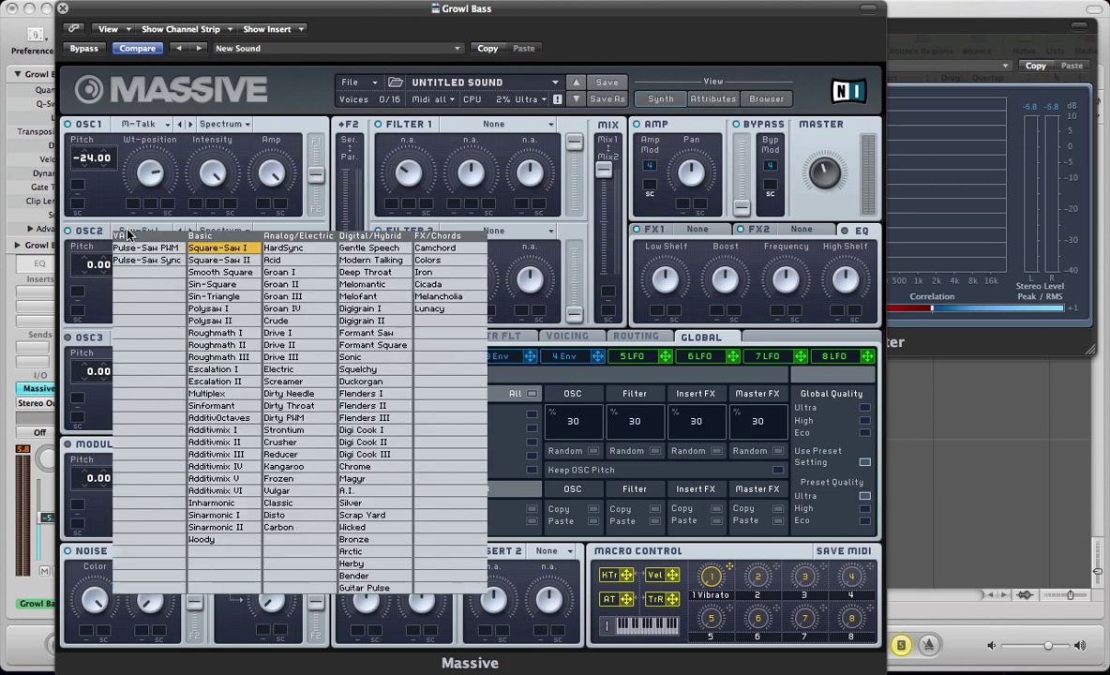
click(208, 285)
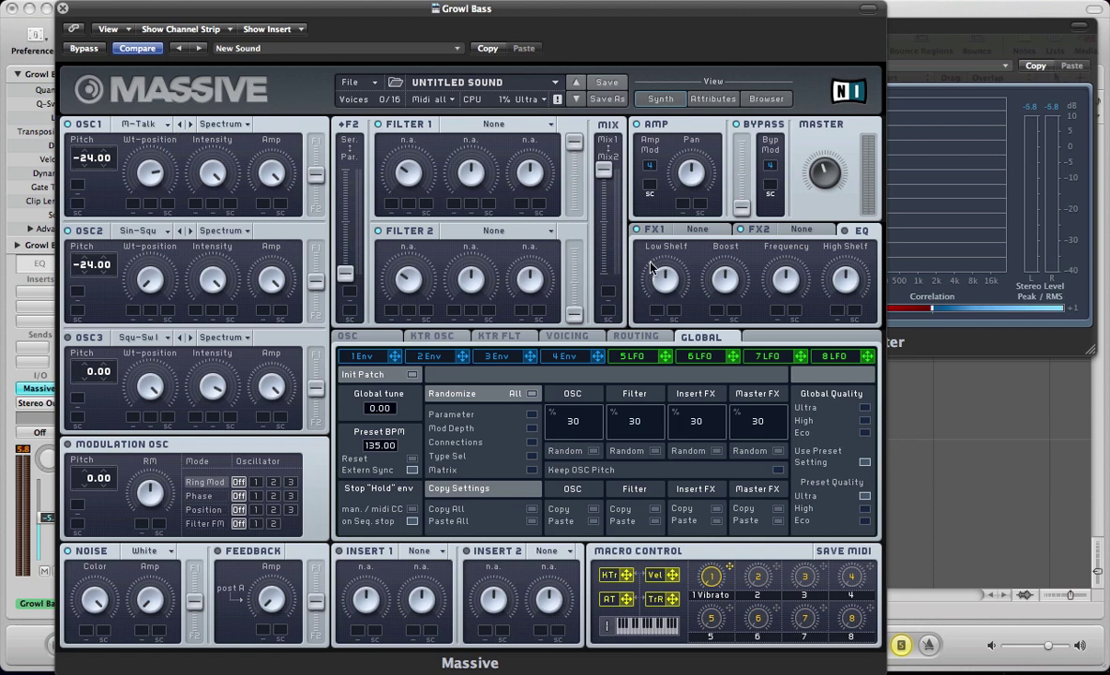
click(939, 35)
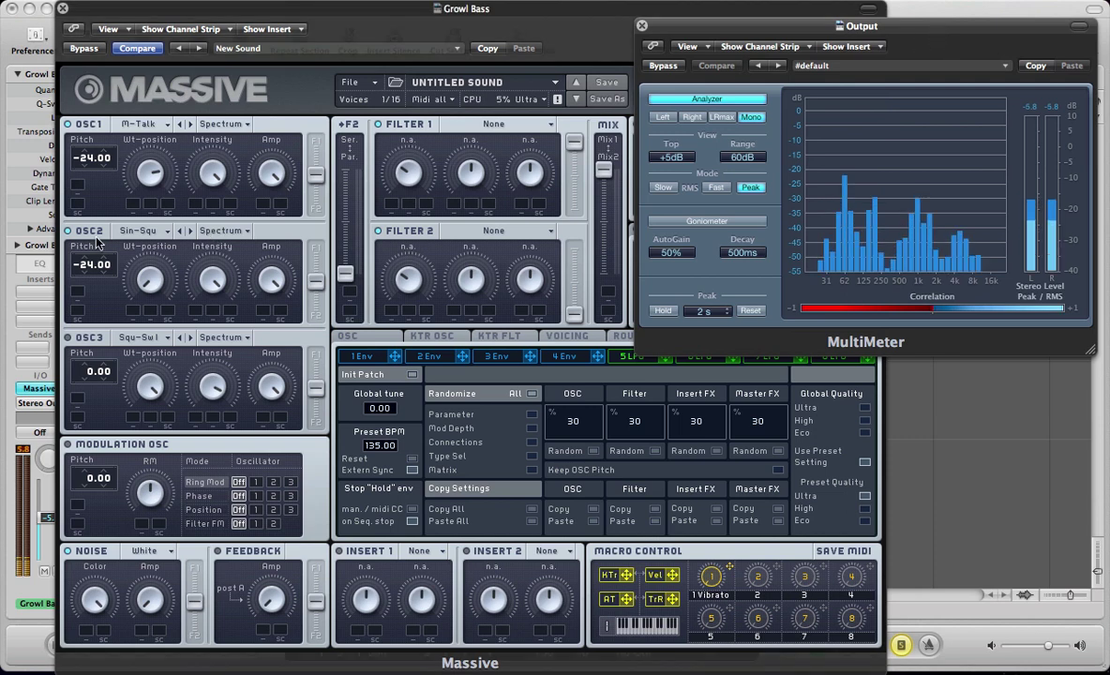
click(67, 236)
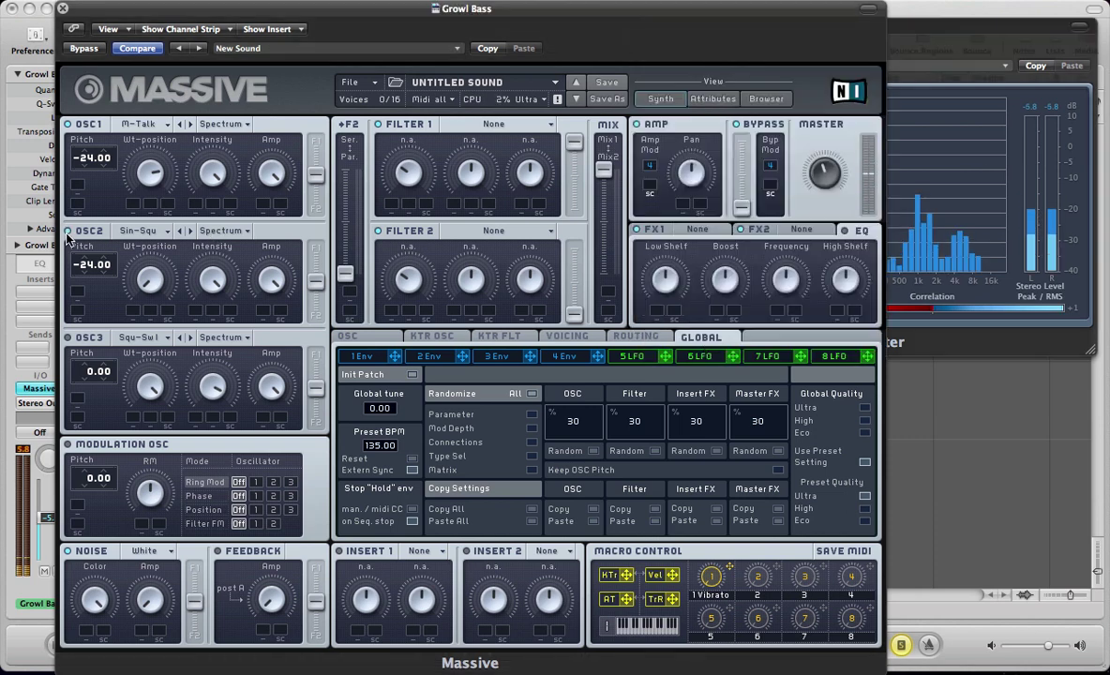
click(68, 232)
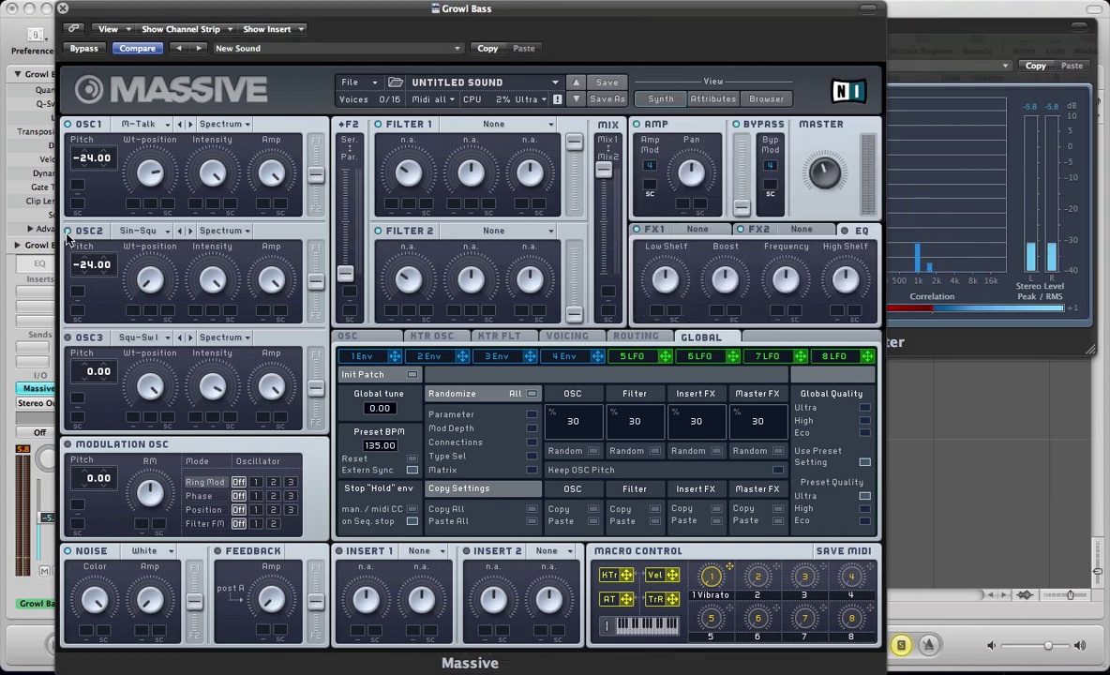
Step: Set Filter 1 to Bandpass and adjust its cutoff frequency
click(448, 128)
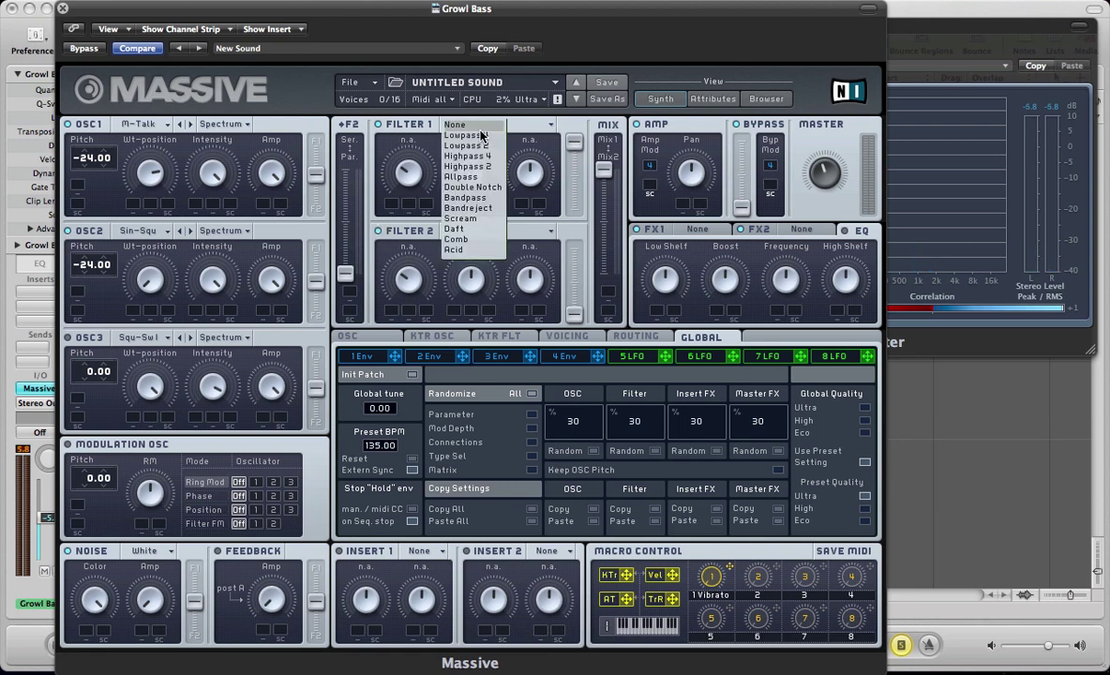
click(474, 198)
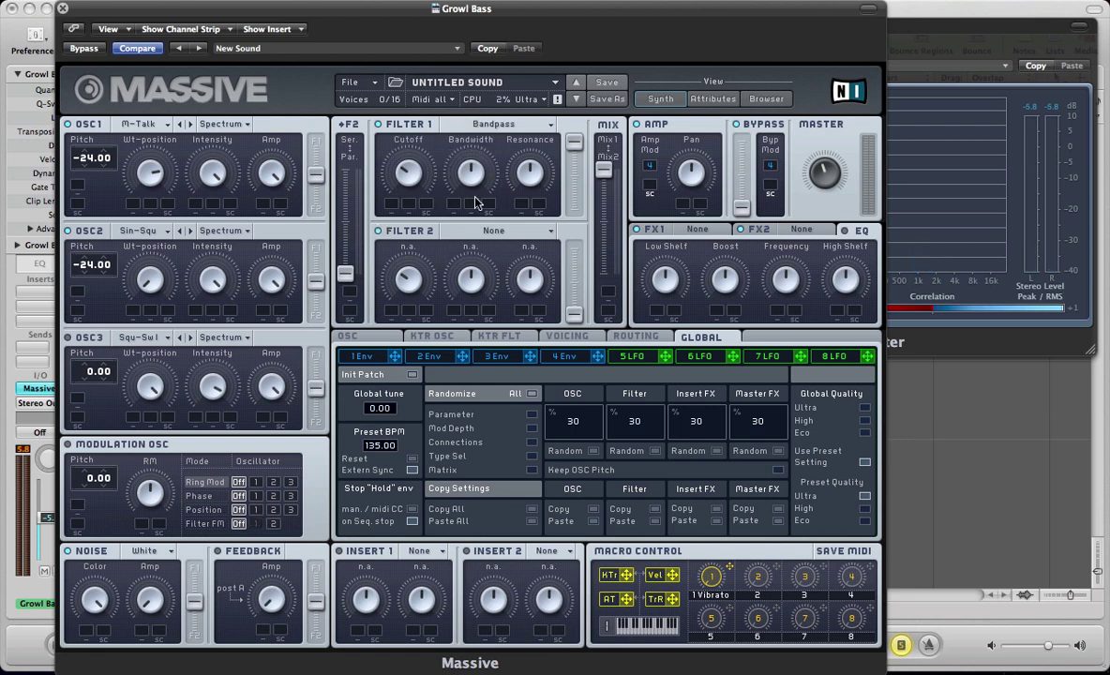
drag(412, 177, 472, 188)
Step: Adjust the filter MIX balance and the Filter 2 output level
drag(604, 171, 605, 237)
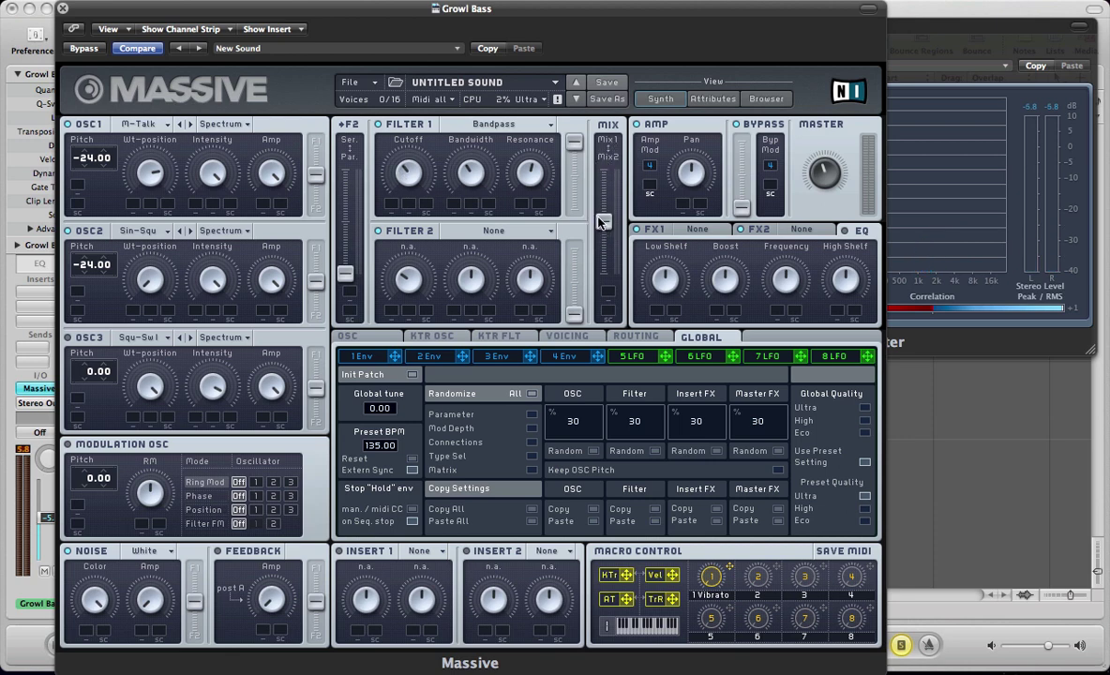
drag(575, 291, 567, 194)
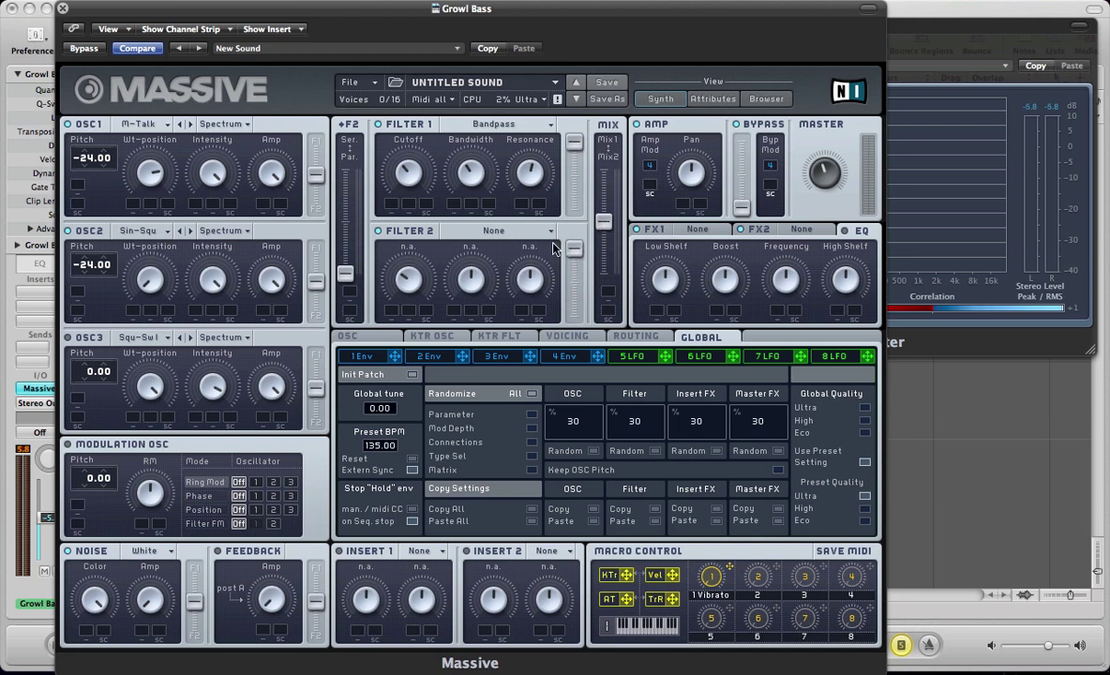
drag(569, 253, 583, 393)
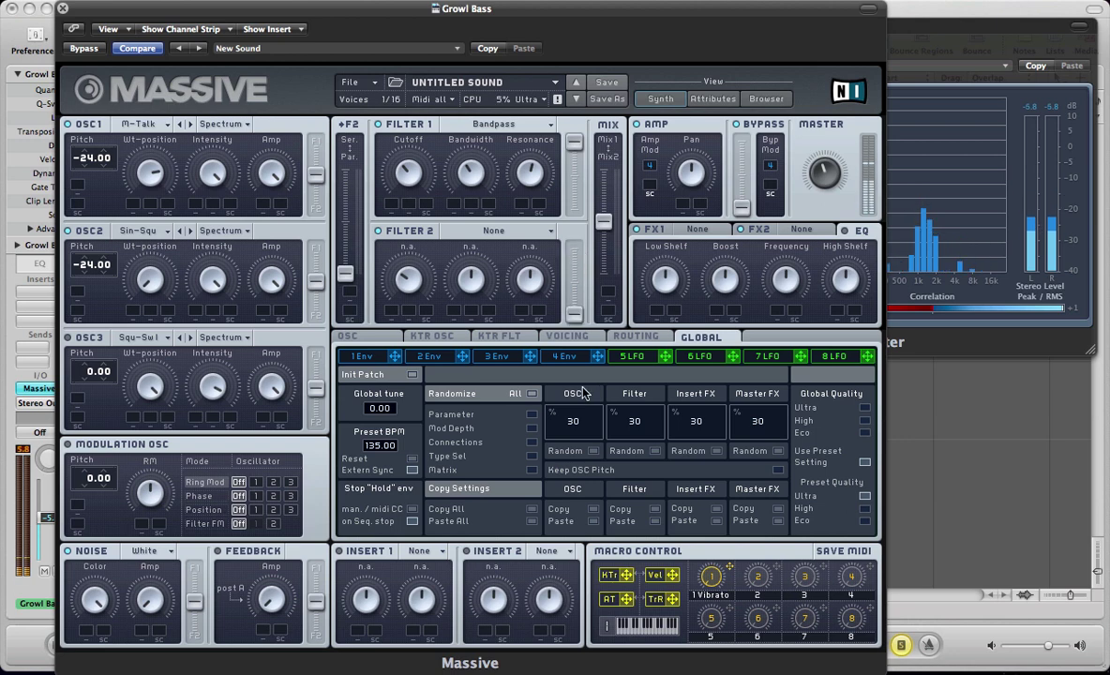
drag(574, 315, 604, 215)
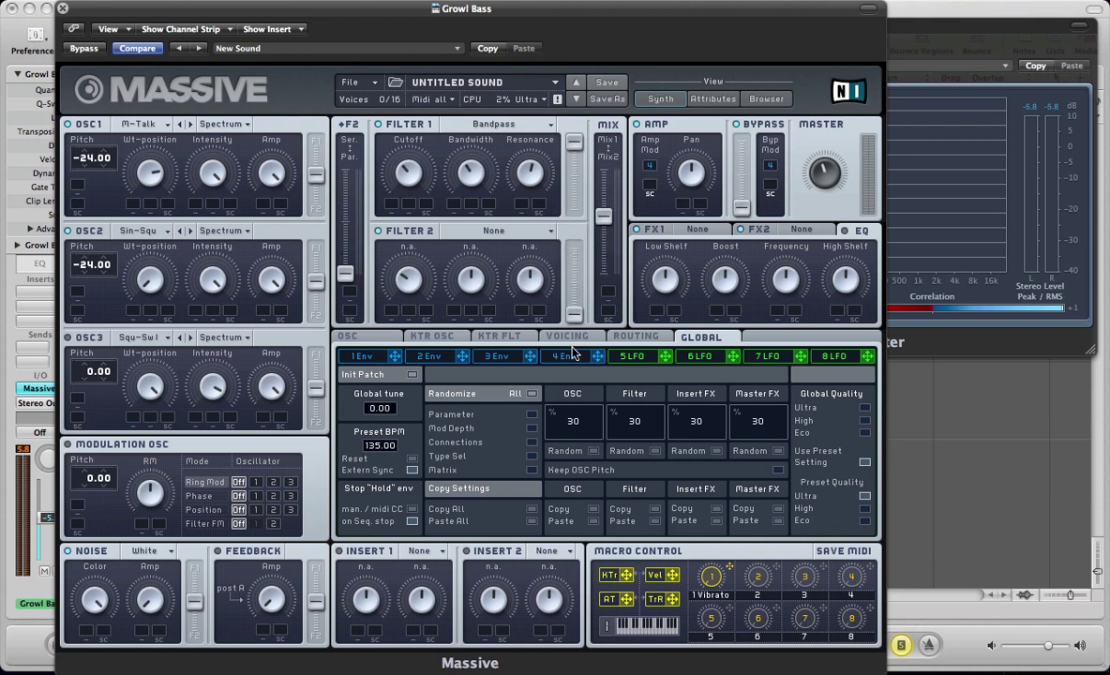
drag(574, 249, 564, 214)
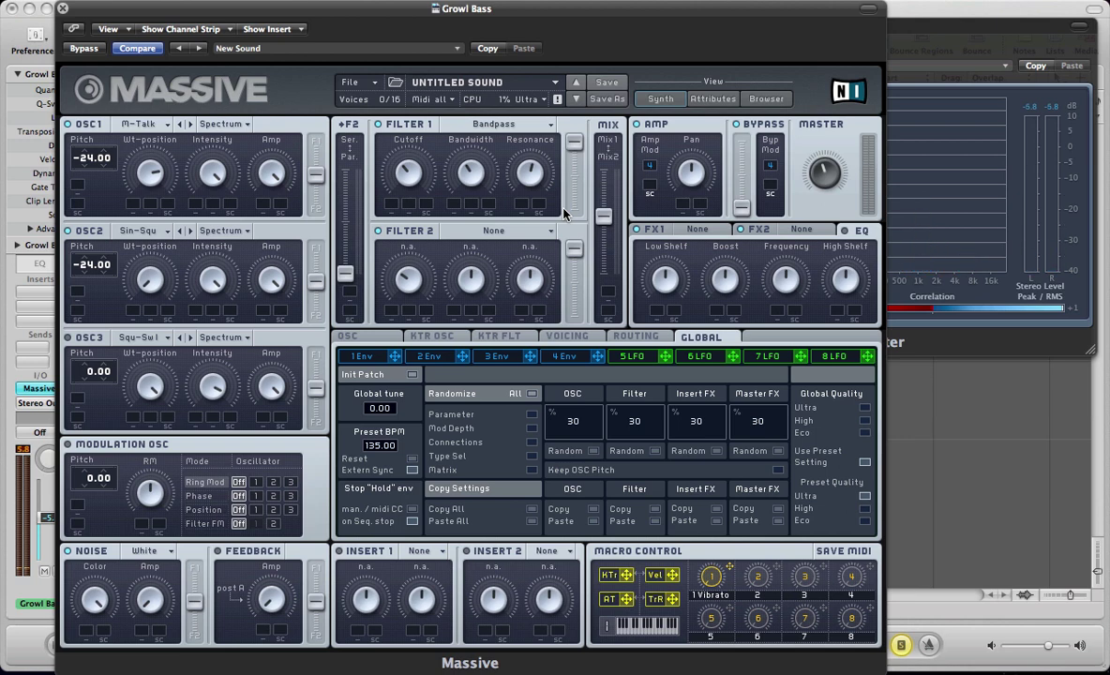
Step: Insert Classic Tube (C Tube) saturation in the FX1 slot and return to the EQ page
click(699, 232)
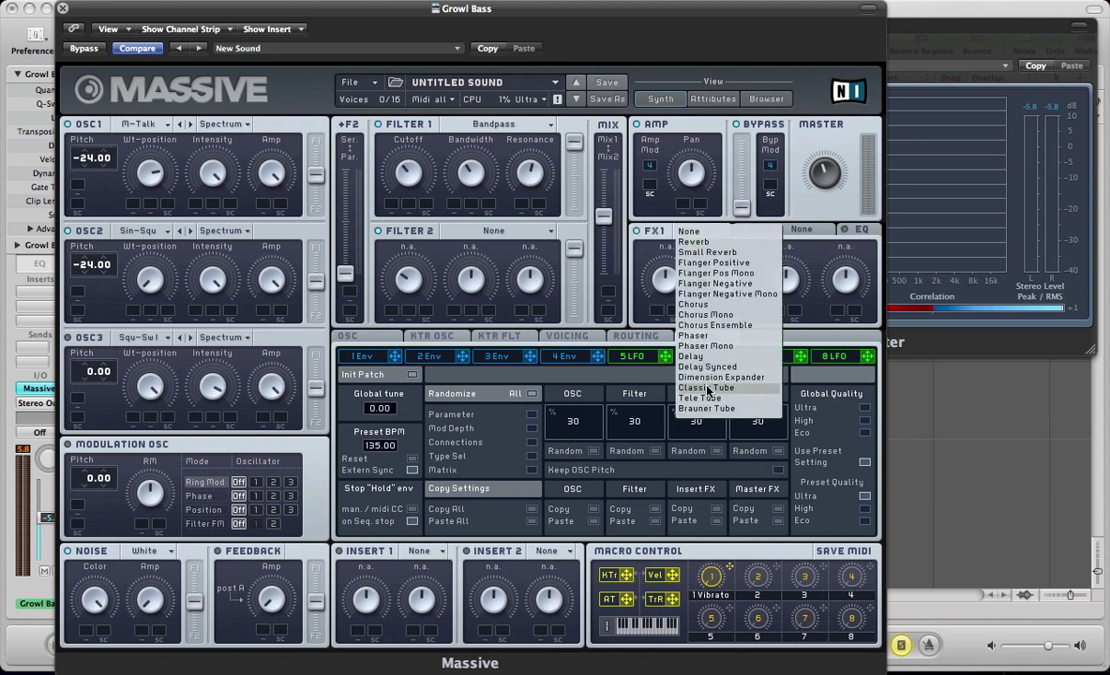
click(706, 387)
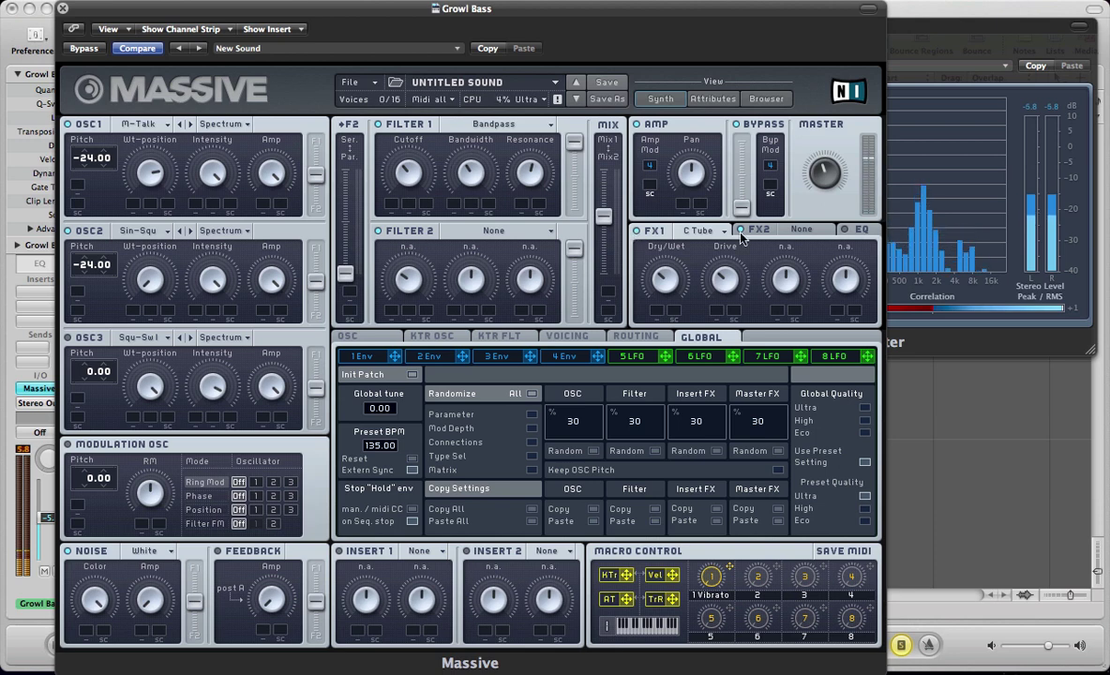
click(847, 233)
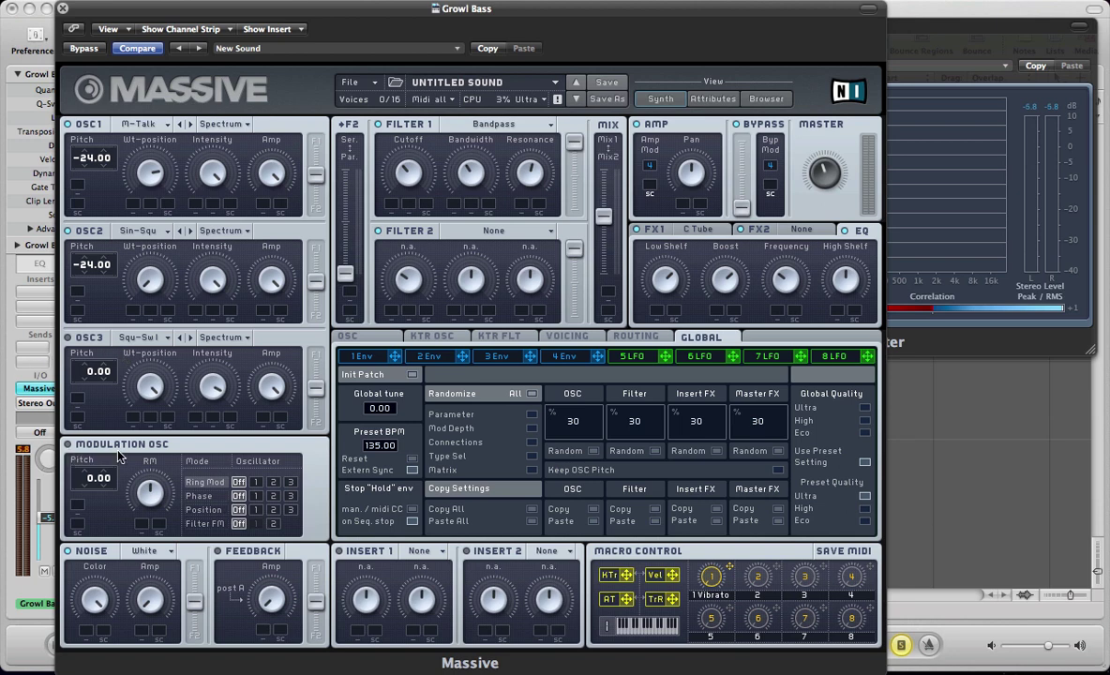
Step: Enable the modulation oscillator at pitch 36 and route its Phase modulation to oscillator 1
click(69, 446)
drag(91, 482, 92, 462)
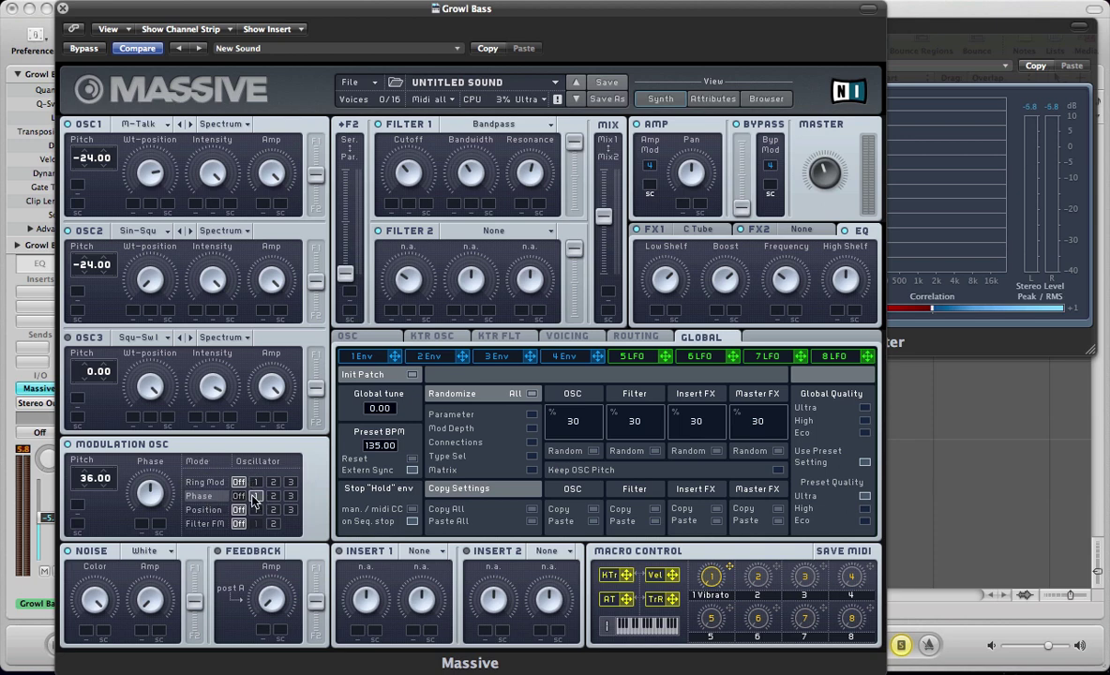
click(253, 497)
Step: Shorten envelope 4's attack, set voicing to Monophon, and turn Glide Time down to minimum
click(564, 356)
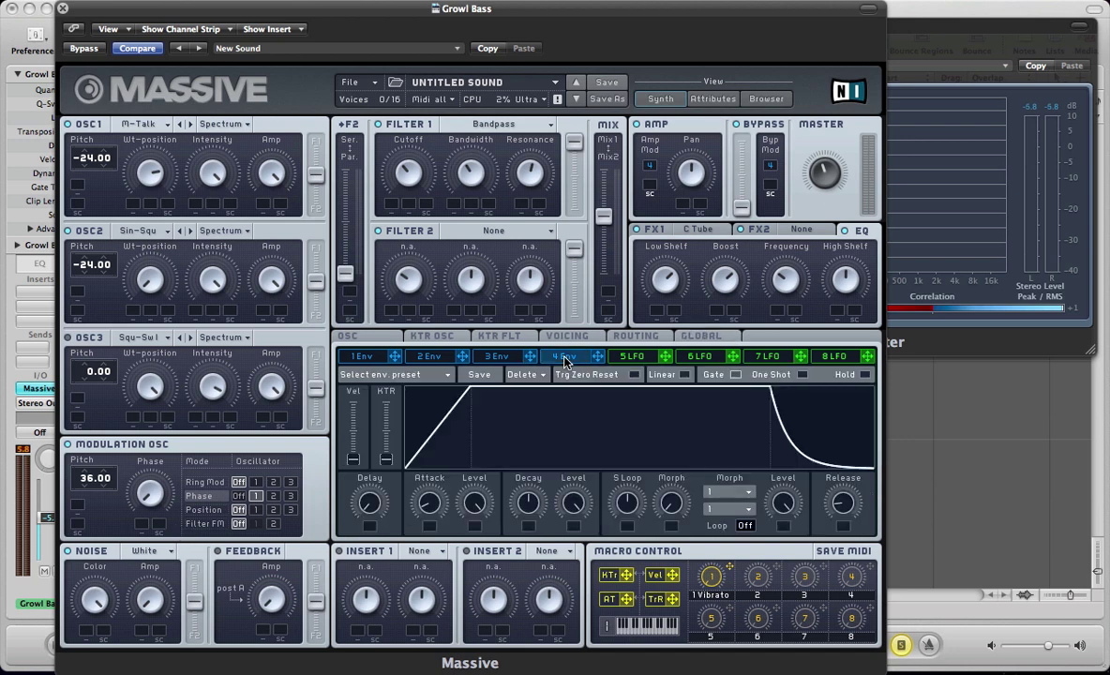
drag(429, 504, 436, 608)
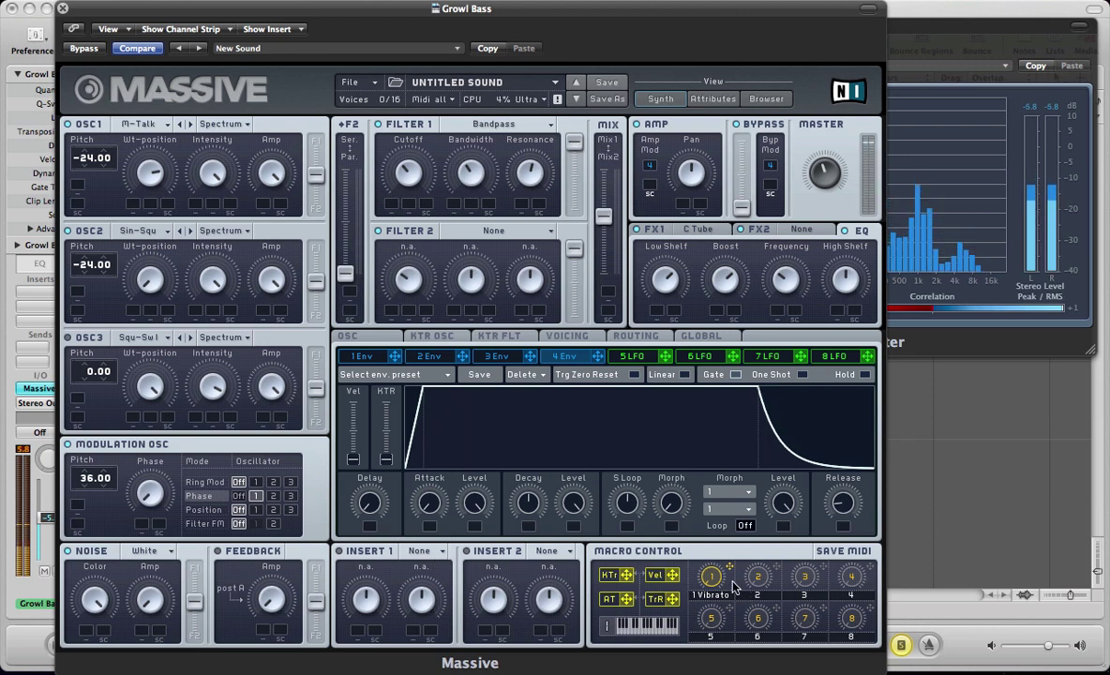
click(567, 335)
click(413, 453)
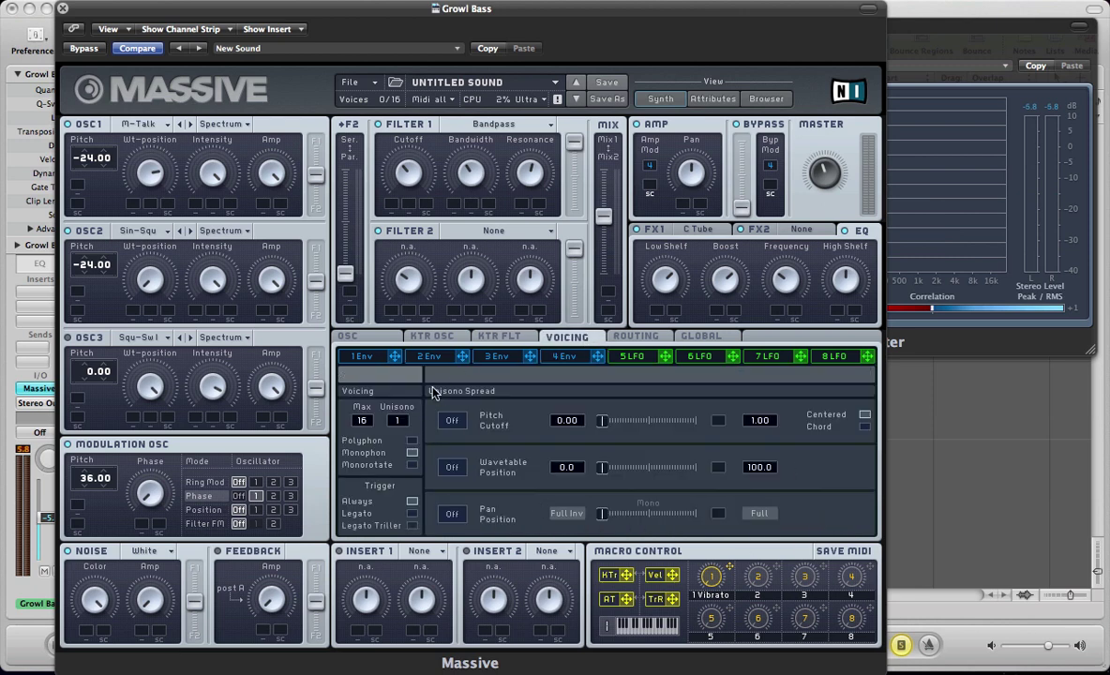
click(347, 336)
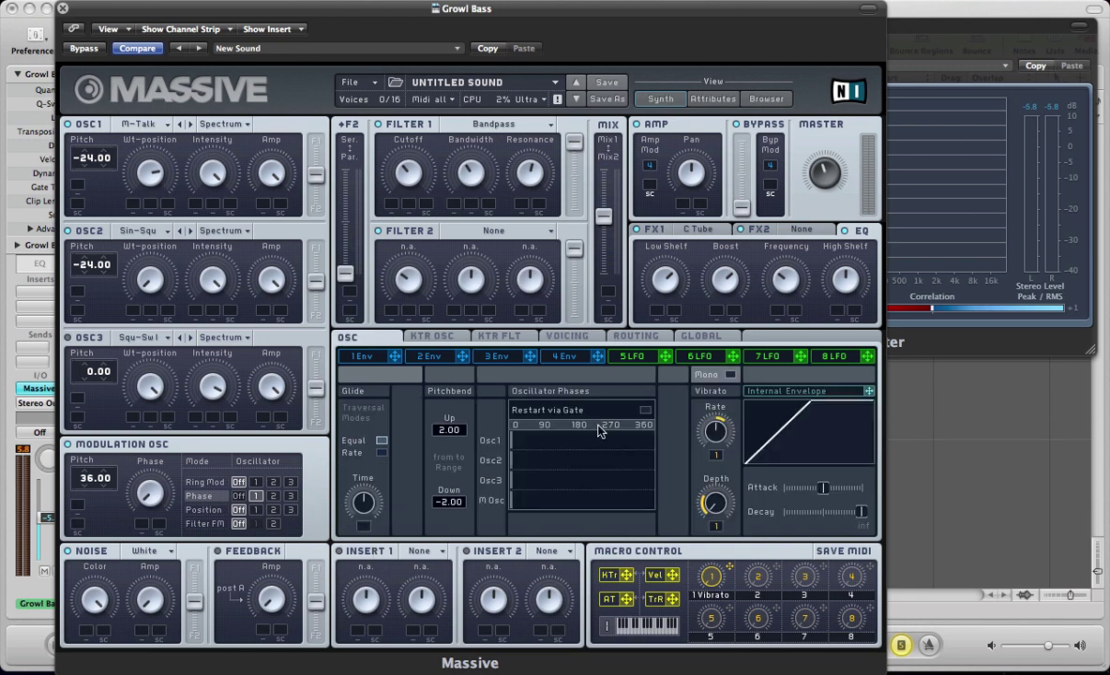
drag(364, 501, 366, 570)
Step: Assign envelope 1 to OSC1's wavetable position
click(356, 362)
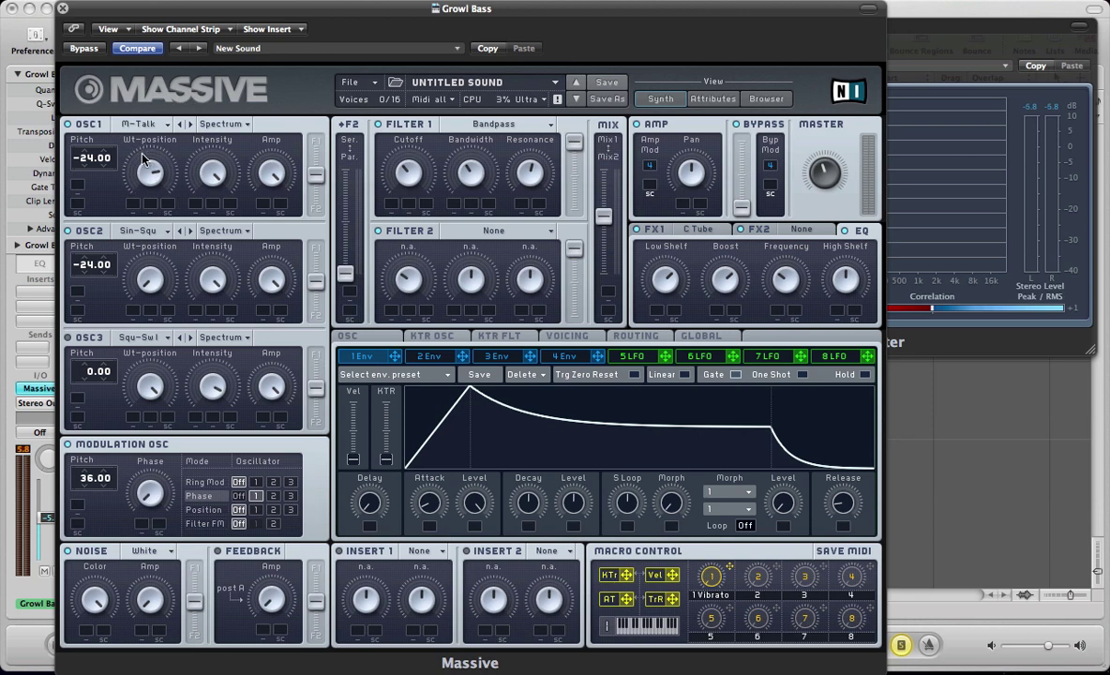
drag(142, 157, 145, 179)
drag(137, 178, 168, 197)
drag(133, 202, 133, 202)
Step: Assign envelope 1 to the modulation oscillator's phase and set both modulation depths
drag(138, 529, 140, 526)
drag(143, 527, 127, 492)
drag(133, 205, 133, 182)
Step: Lengthen envelope 1's attack and raise its decay so it holds full level until release
drag(394, 466, 440, 468)
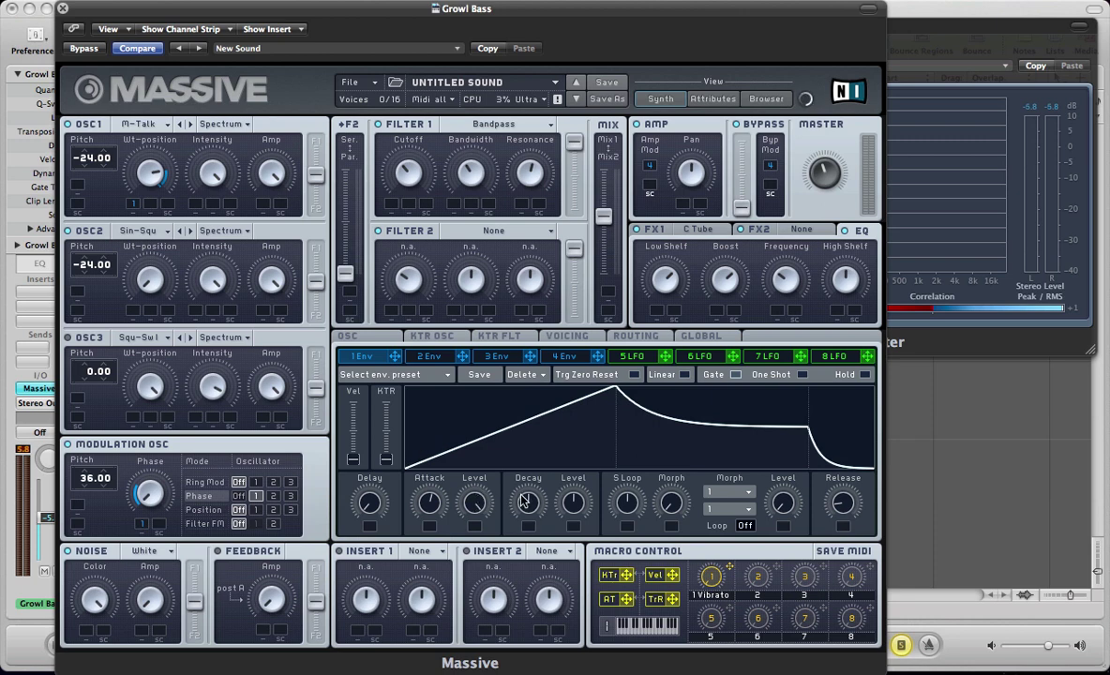
drag(526, 502, 565, 372)
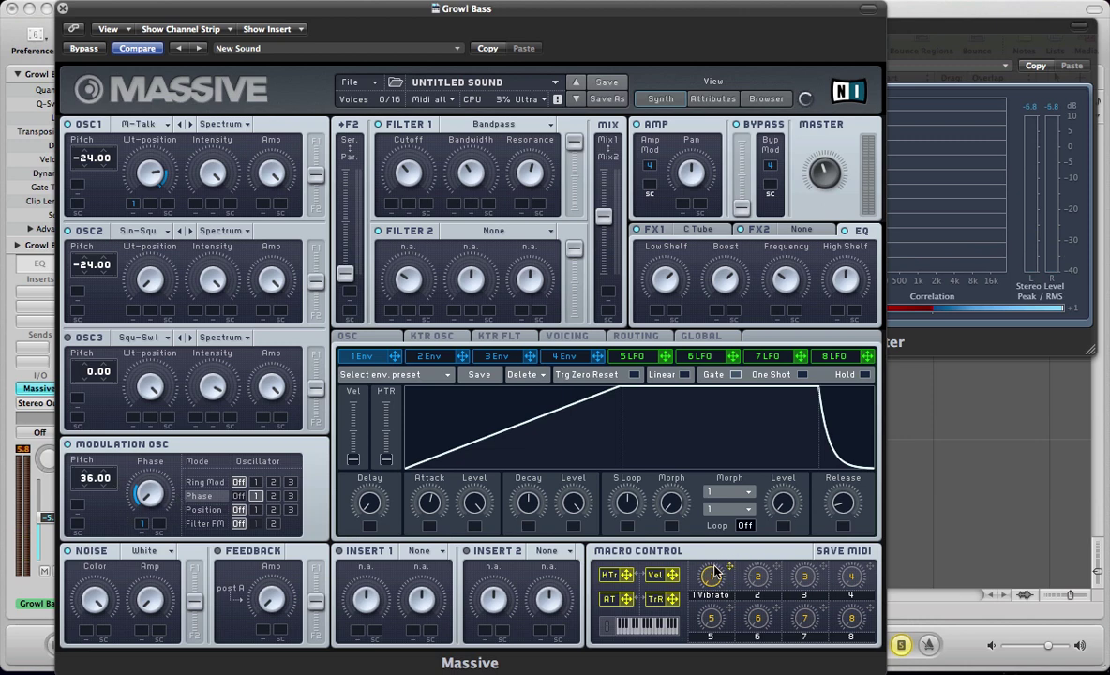
Step: Clear the 1 Vibrato macro, reassign macro 1 to the modulation oscillator's phase, and audition a note
right_click(712, 576)
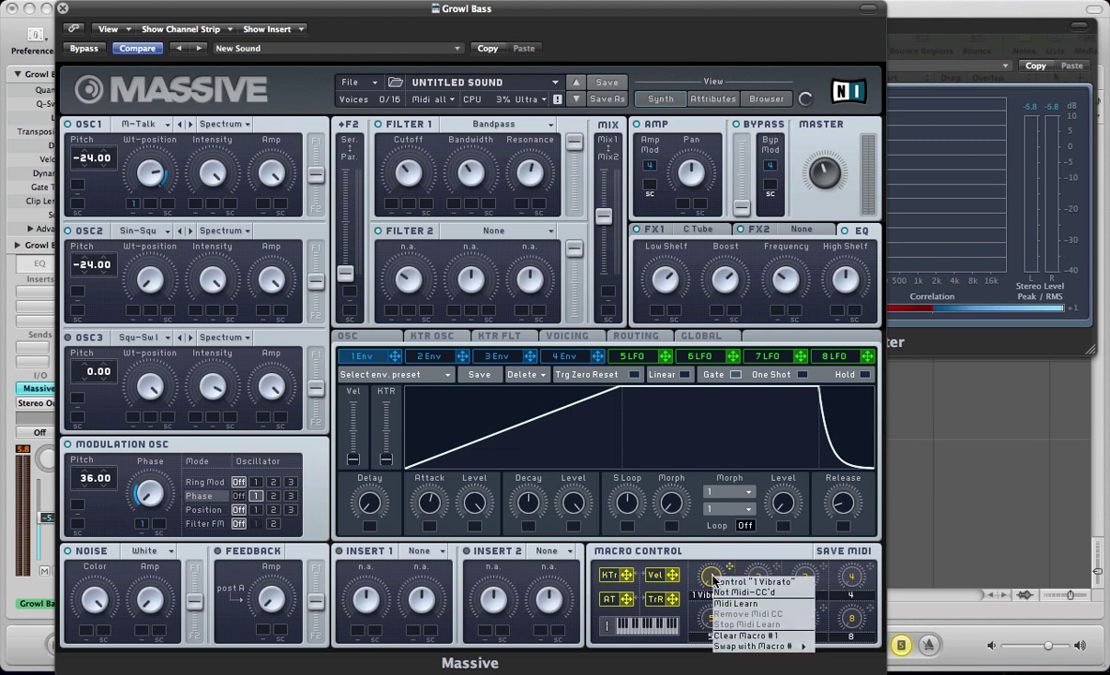
click(727, 635)
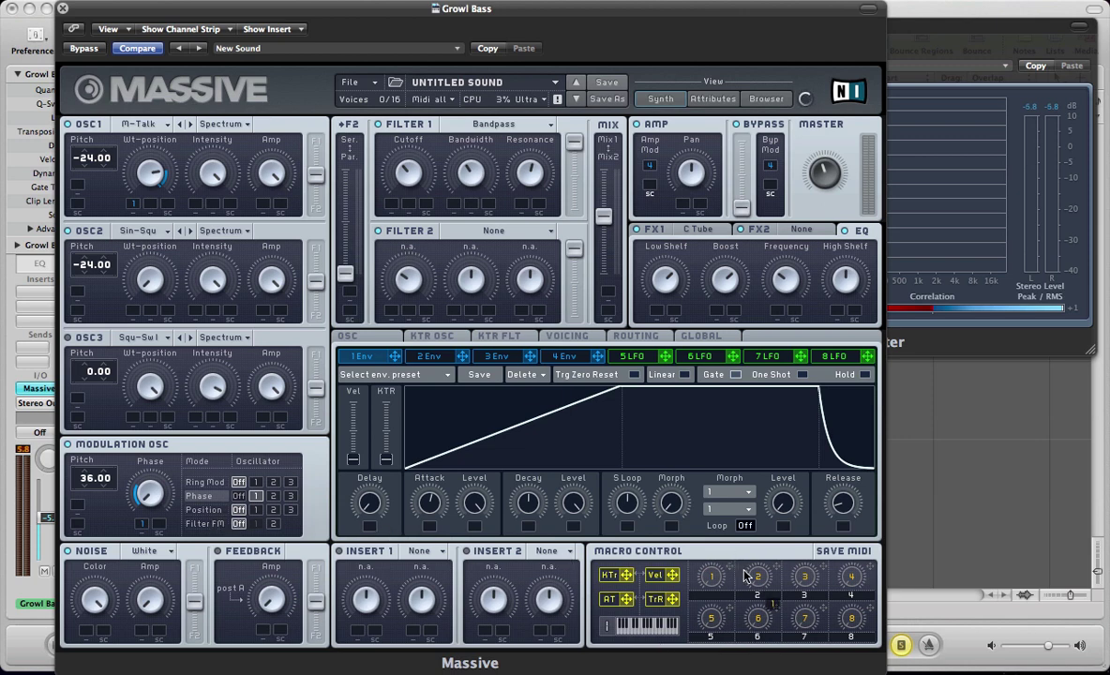
drag(728, 571, 158, 526)
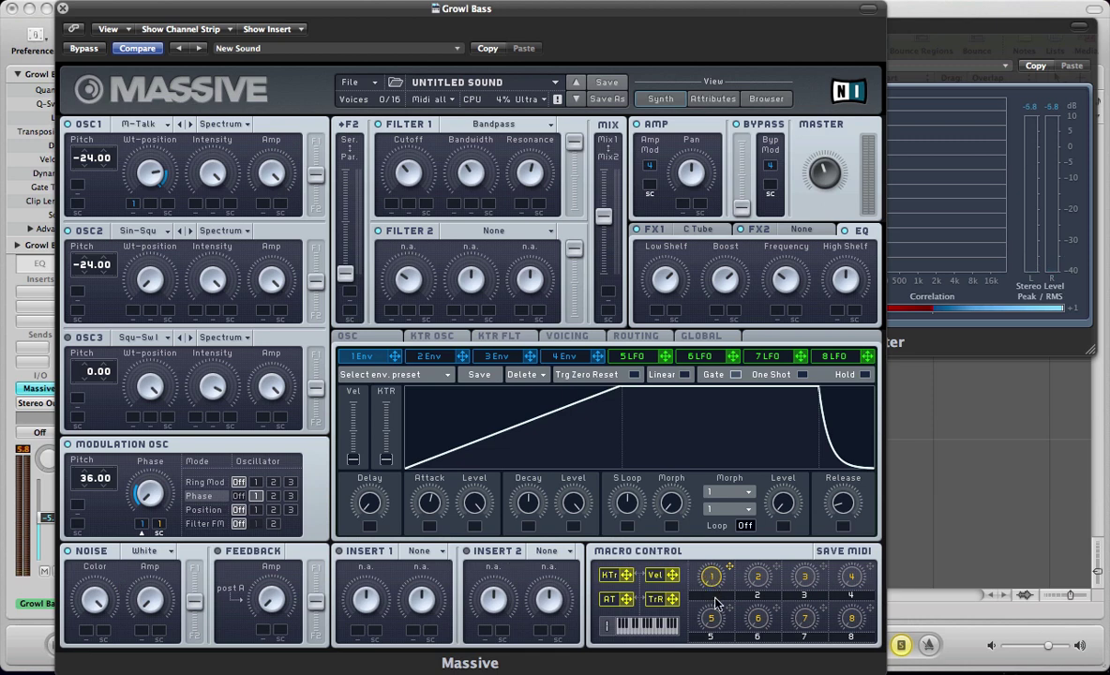
key(space)
Step: Copy envelope 1's shape and paste it into envelope 2
click(422, 358)
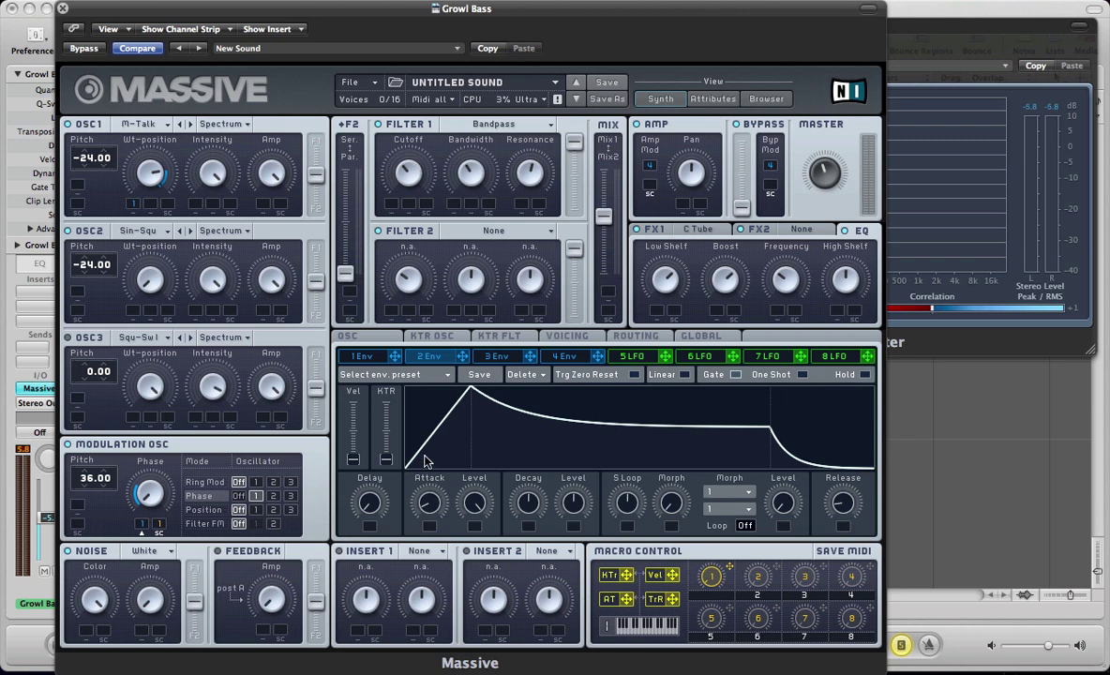
click(371, 356)
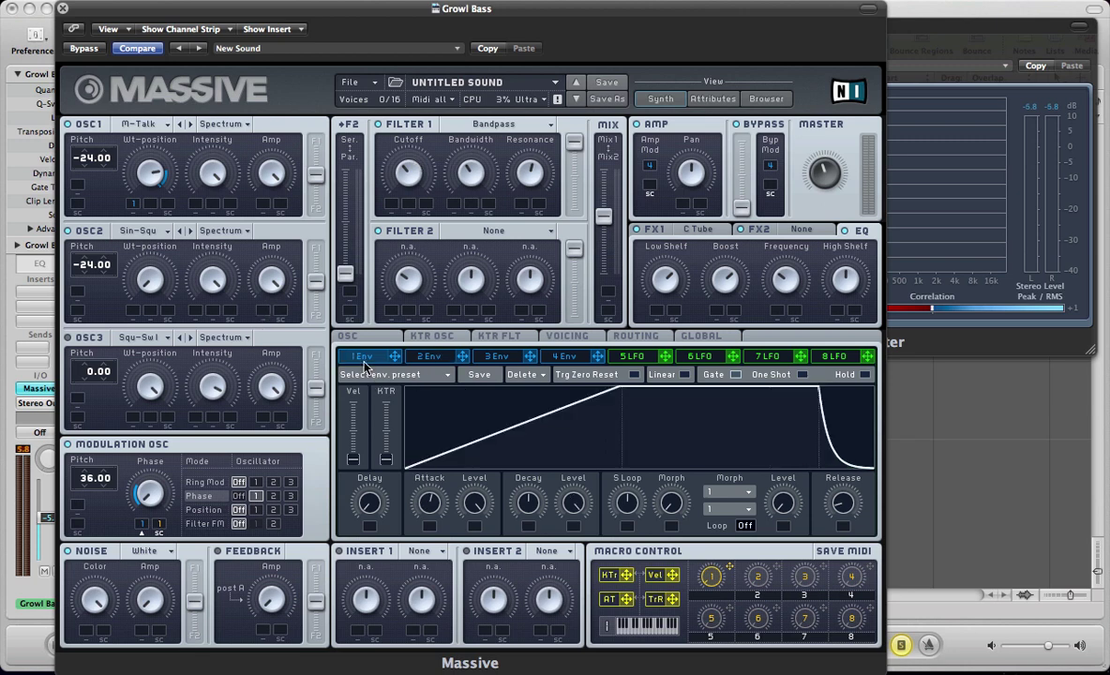
click(388, 377)
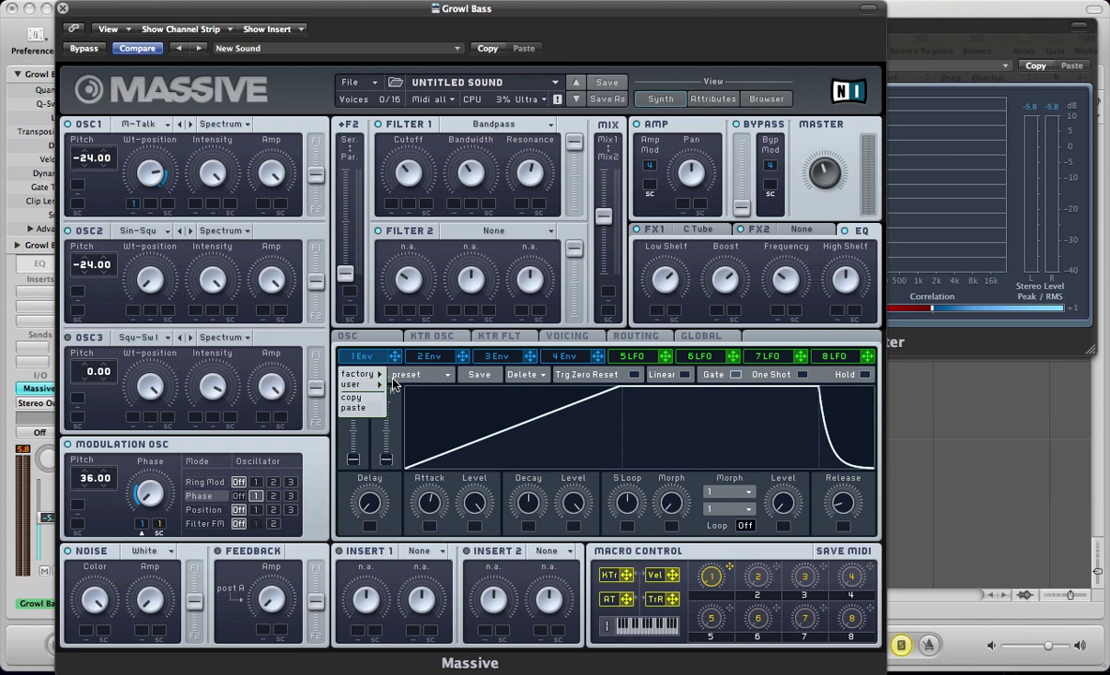
click(355, 399)
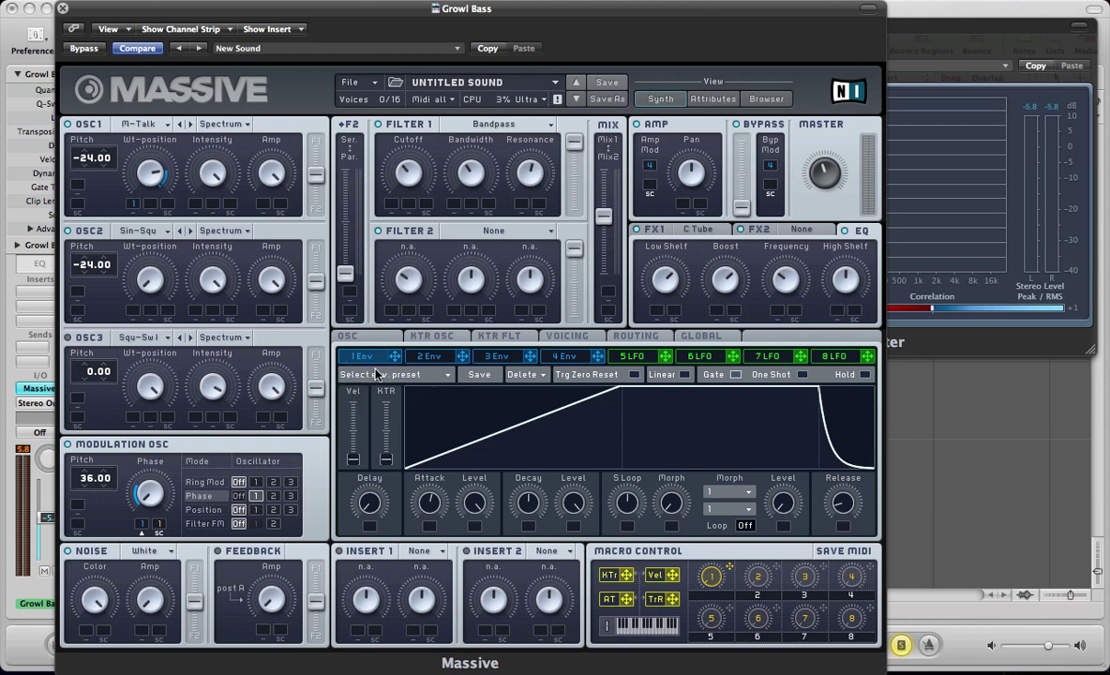
click(419, 357)
click(370, 375)
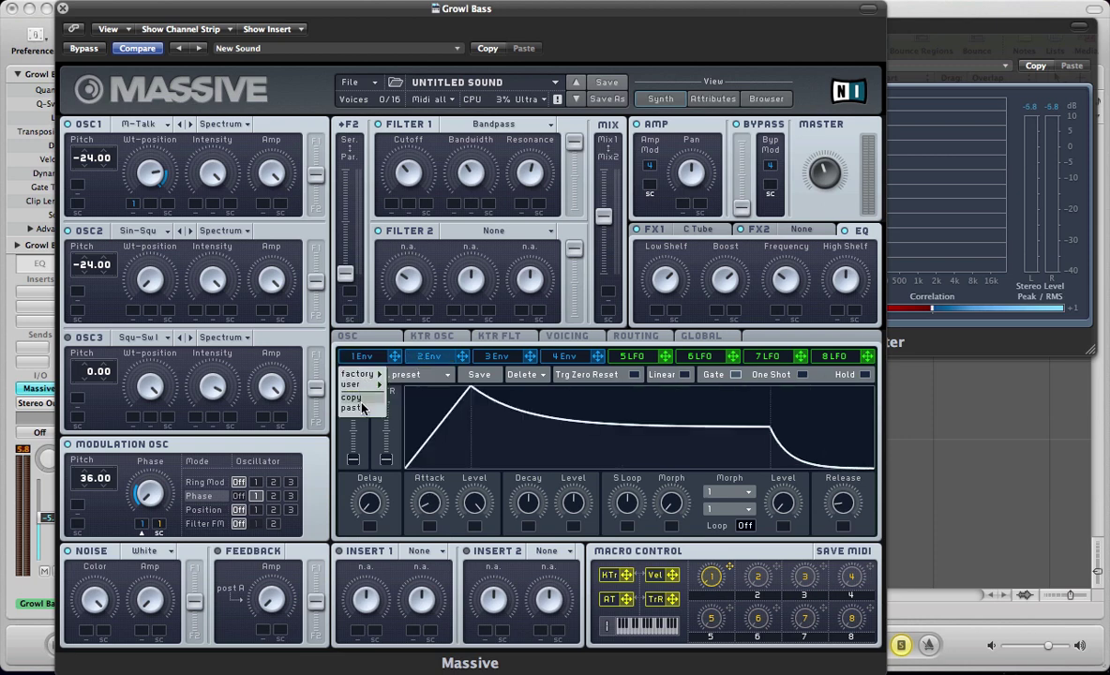
click(364, 413)
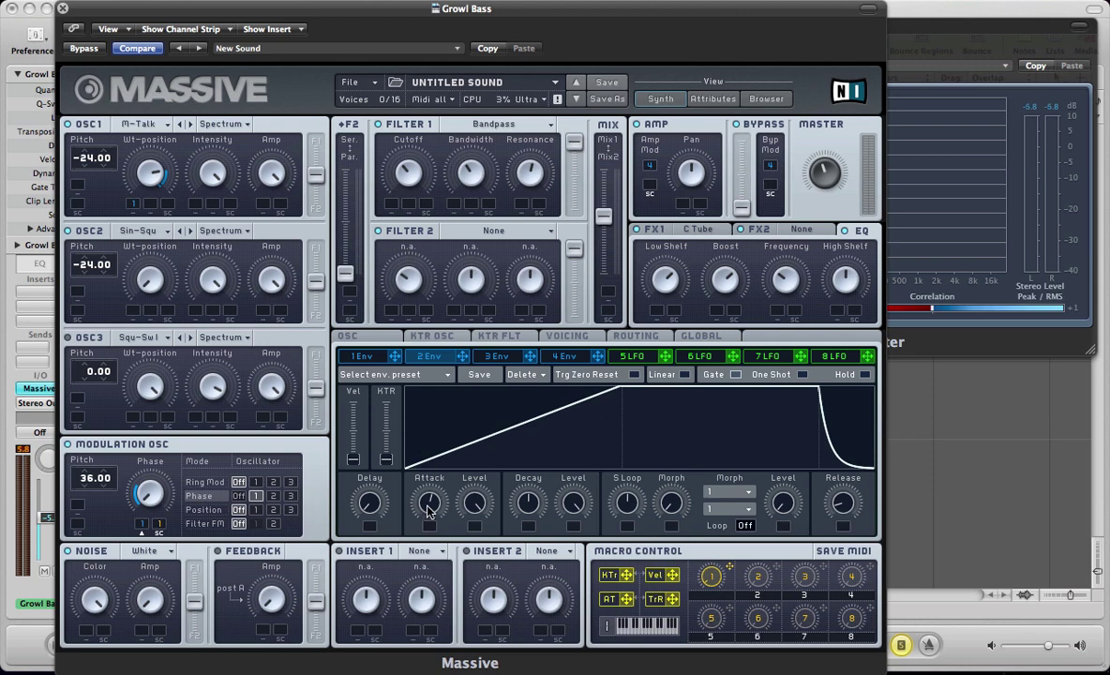
Step: Lengthen envelope 2's attack, route it to Filter 1 cutoff, and fine-tune the filter mix balance
drag(429, 506, 421, 449)
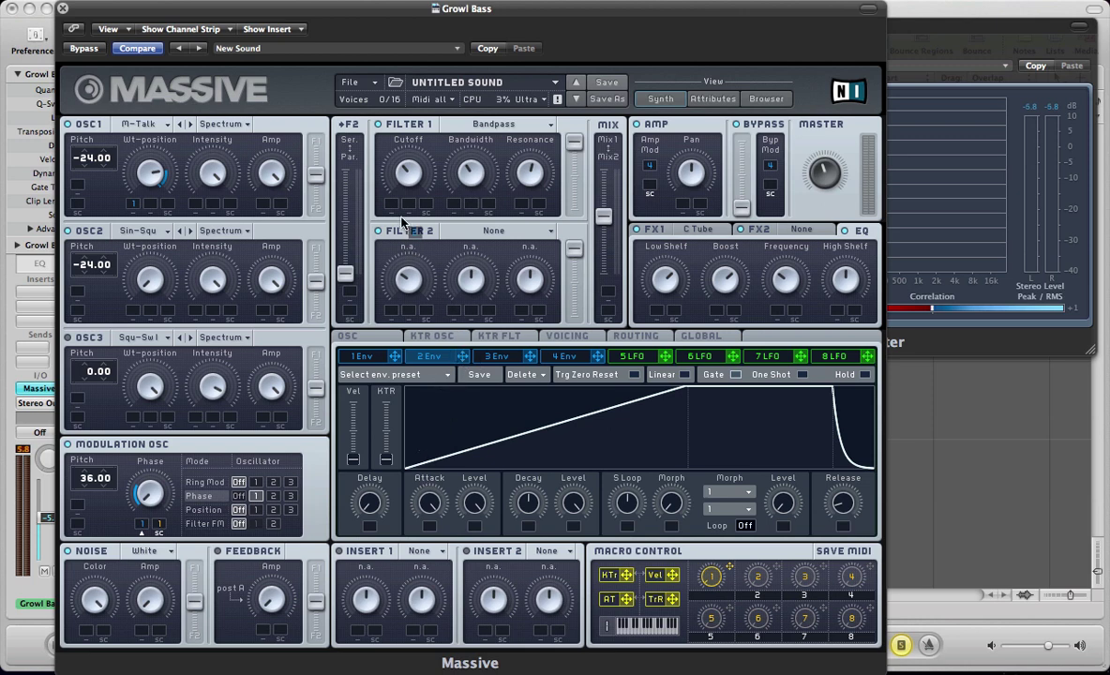
drag(392, 209, 392, 134)
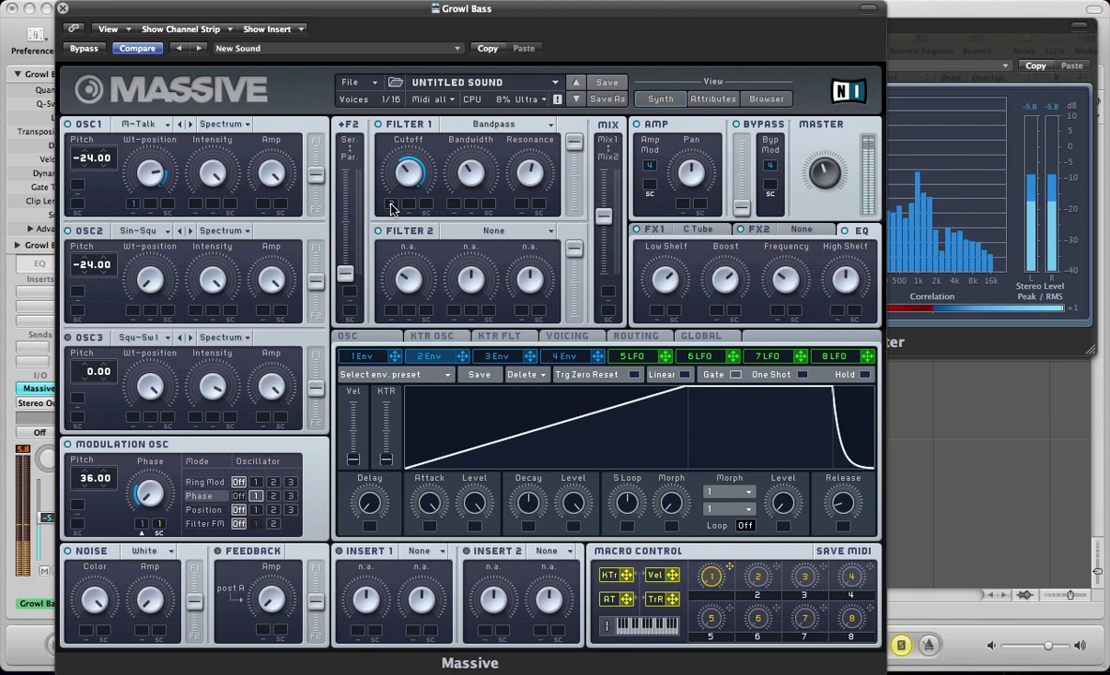
drag(603, 215, 559, 169)
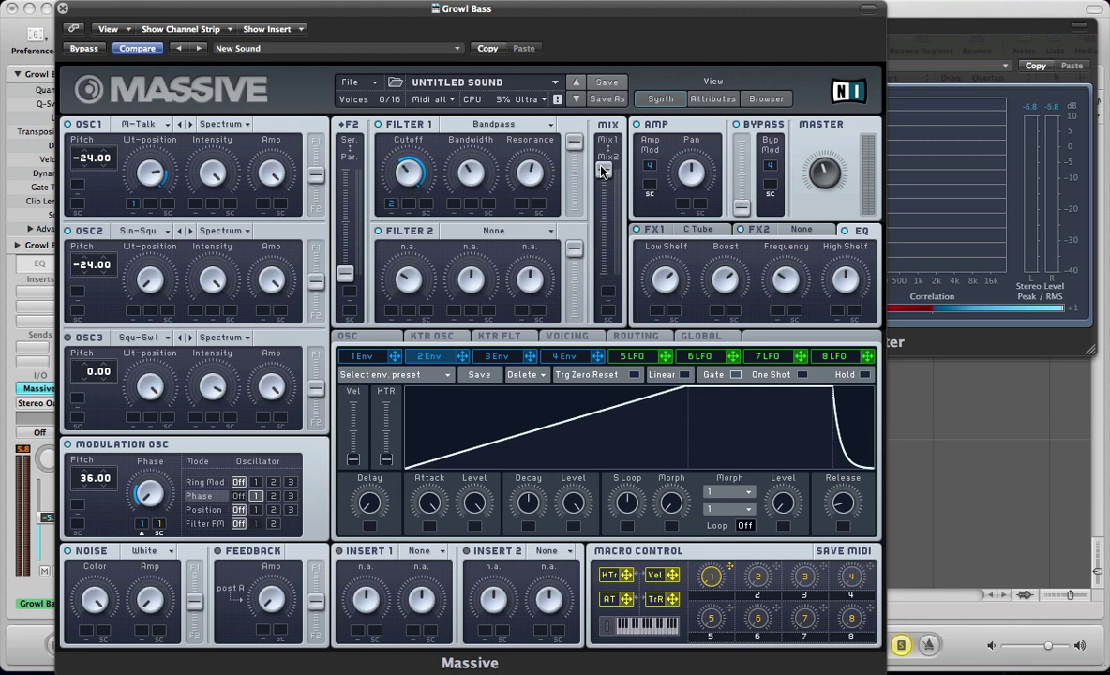
drag(601, 170, 607, 225)
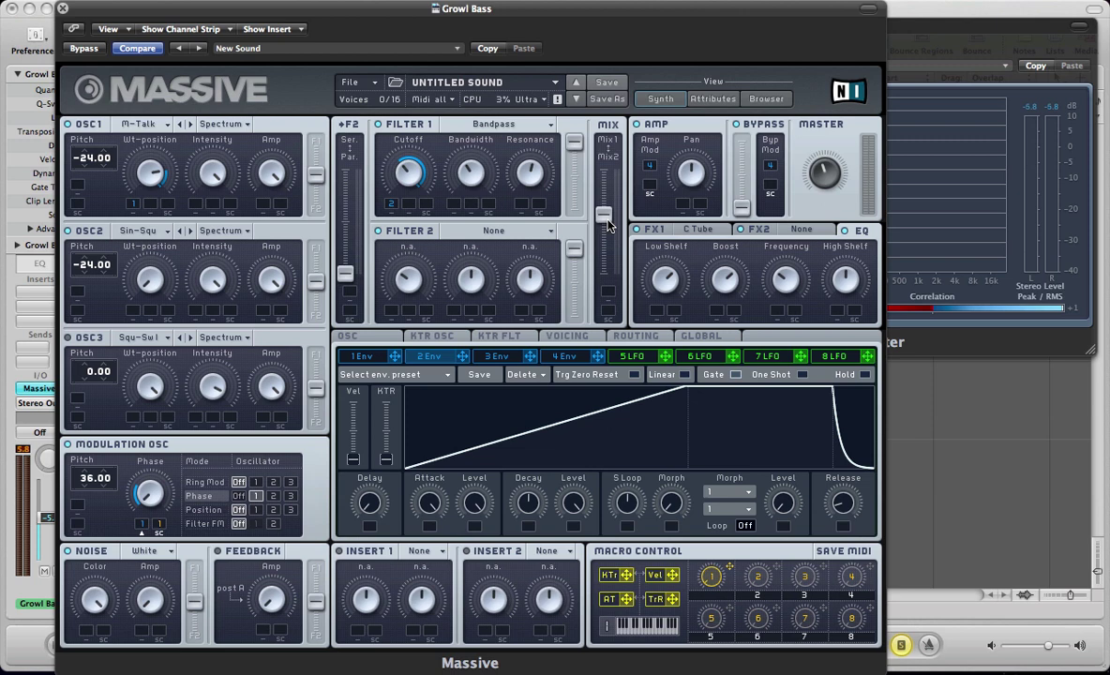
drag(602, 218, 604, 221)
Step: Assign envelope 3 to OSC2 pitch with a modulation amount of 12.00
click(496, 361)
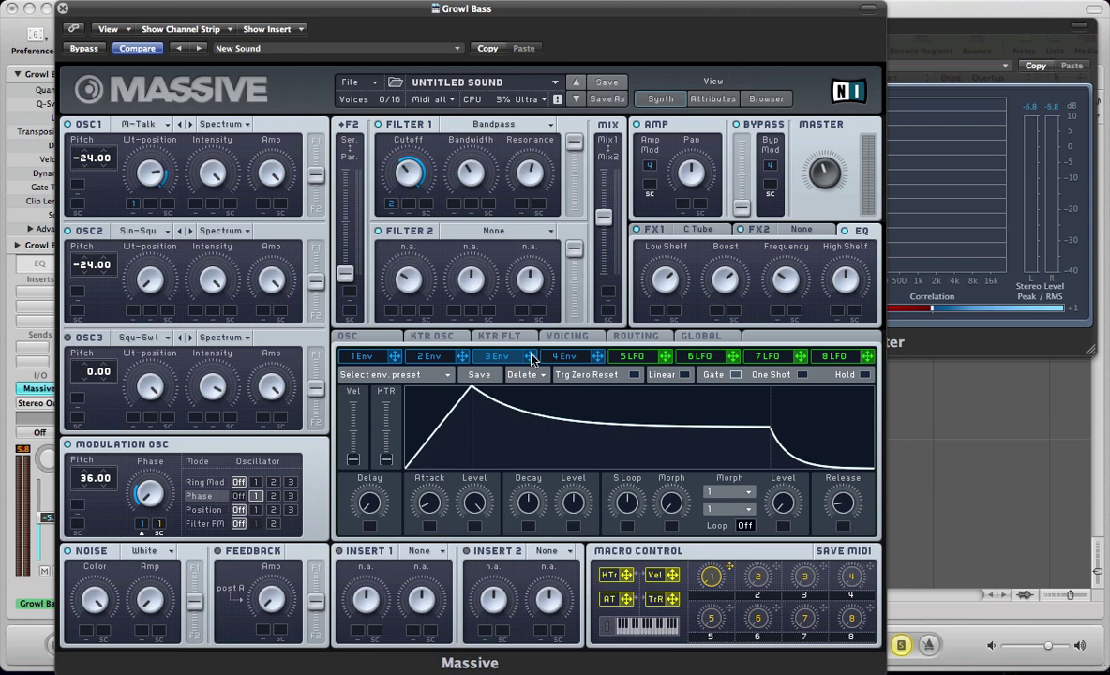
drag(530, 359, 76, 184)
mouse_move(71, 310)
mouse_down()
mouse_move(75, 285)
mouse_move(78, 299)
mouse_up()
drag(94, 293, 90, 270)
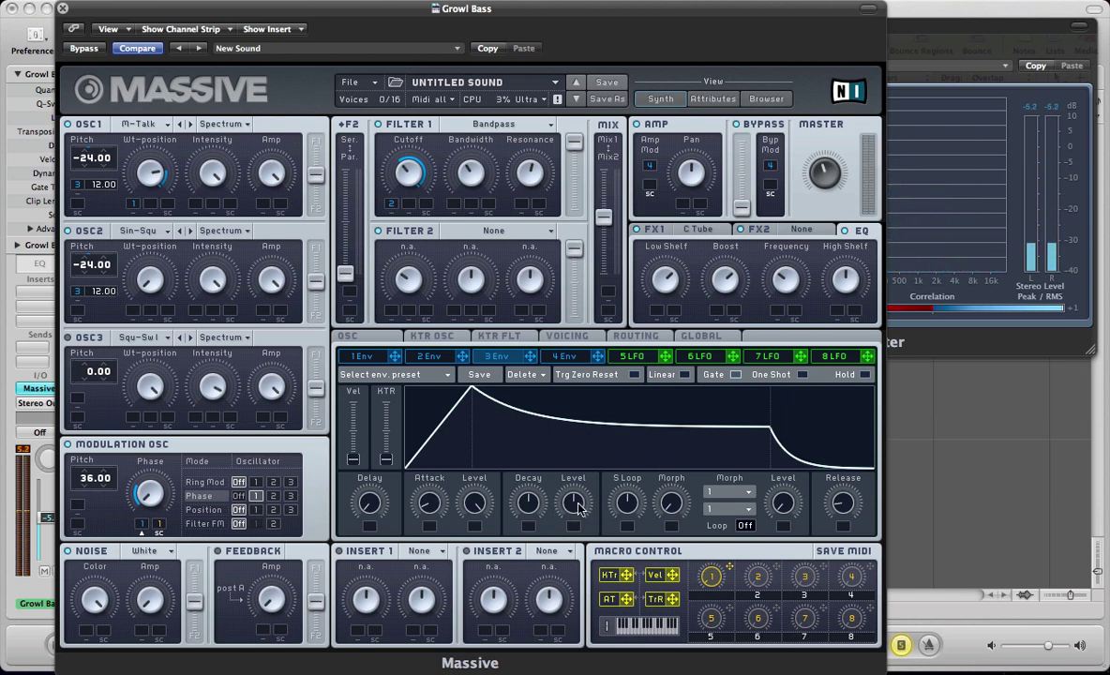
Step: Shape envelope 3 with a short, lower attack peak and a quick decay to zero
drag(530, 473, 544, 600)
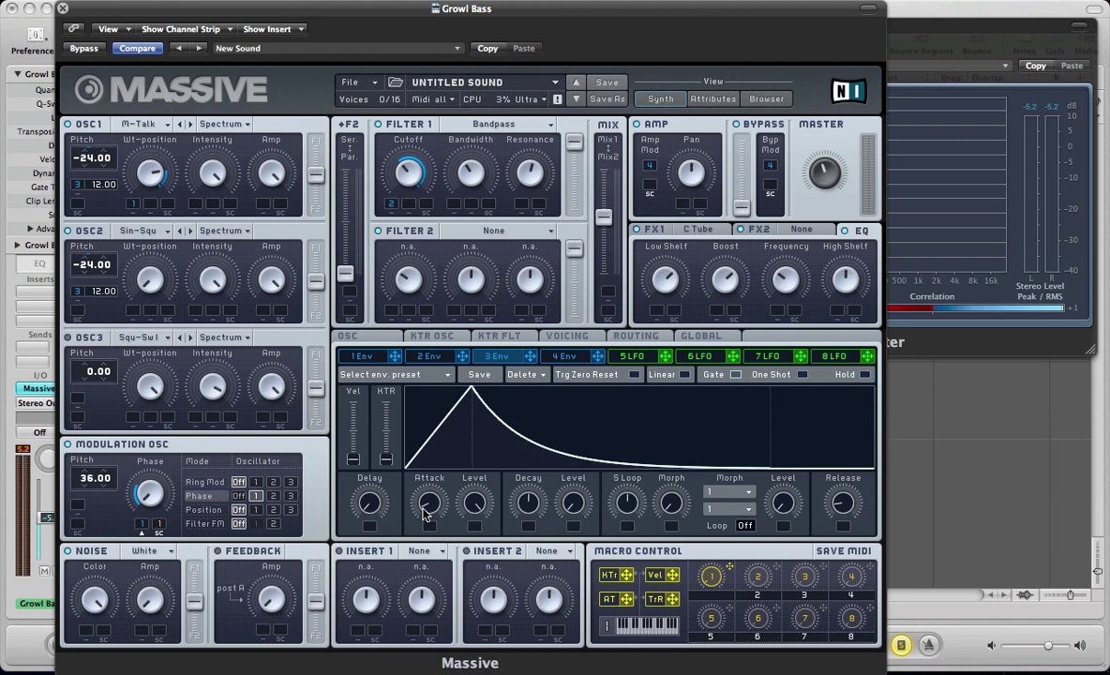
drag(423, 514, 451, 573)
drag(473, 507, 476, 534)
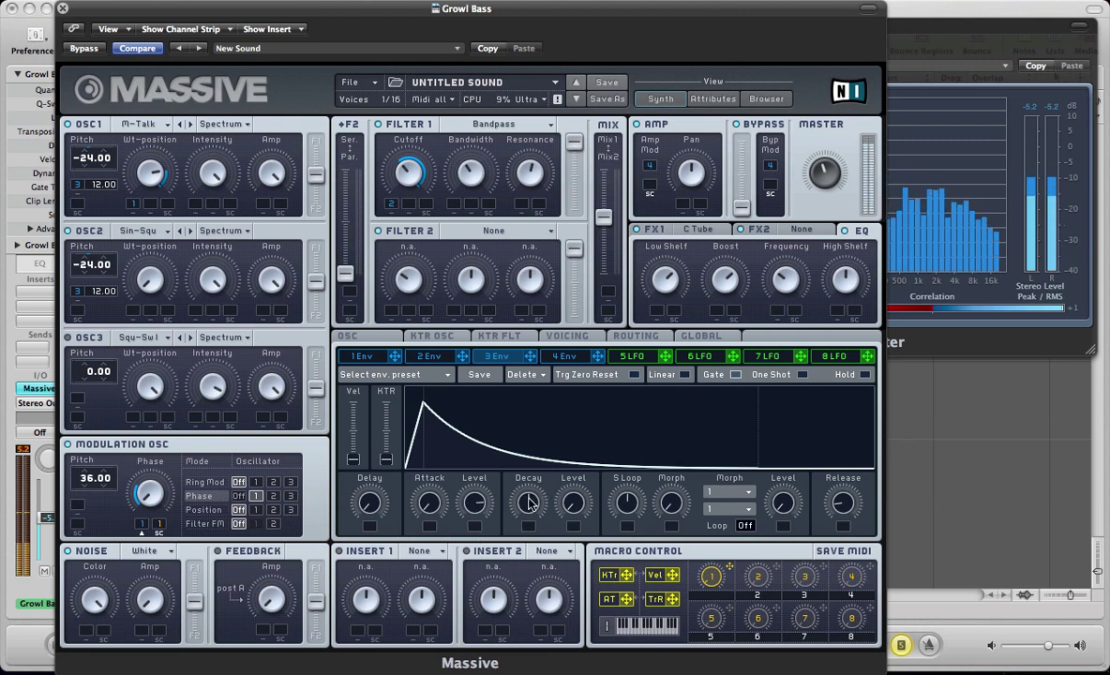
drag(528, 504, 530, 534)
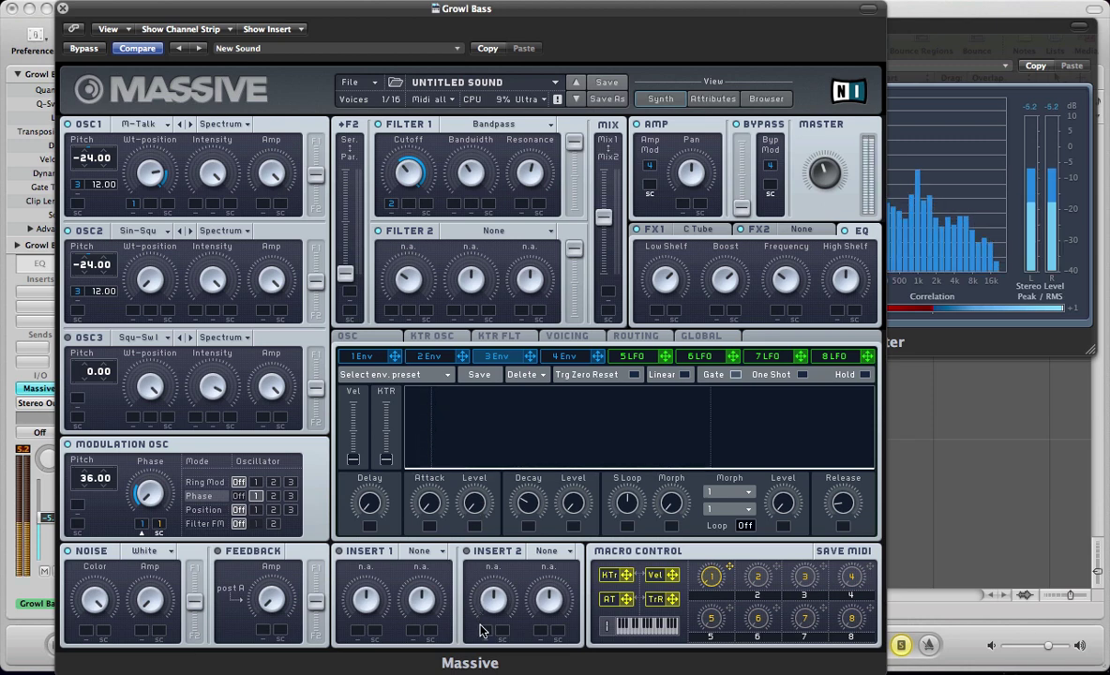
mouse_move(451, 428)
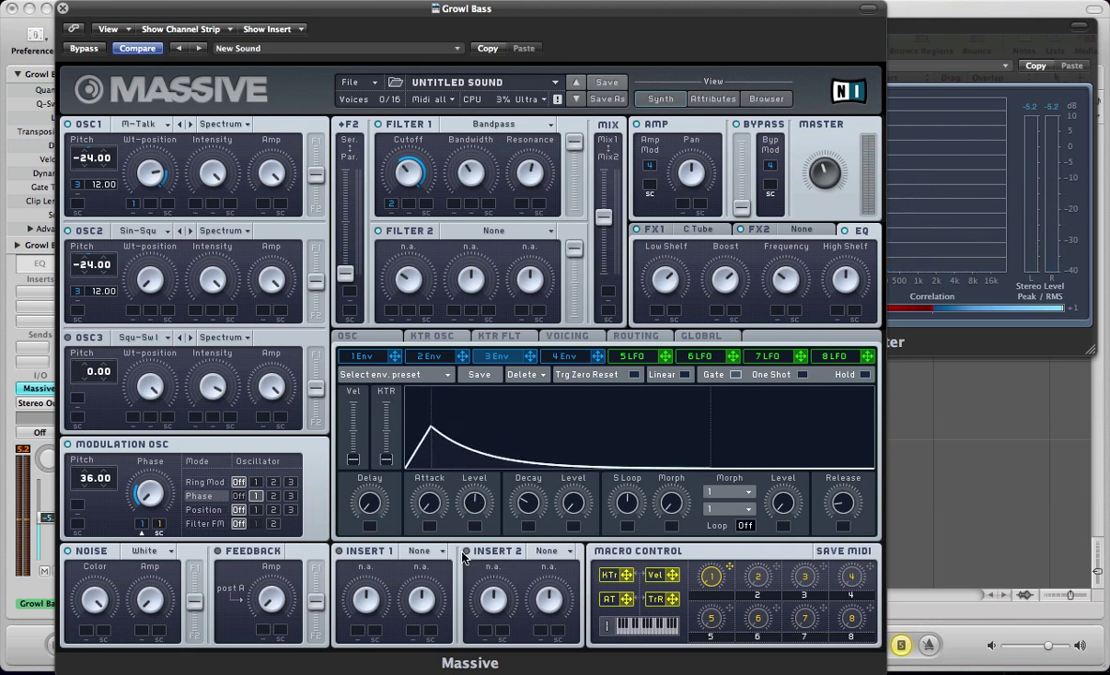
mouse_move(445, 512)
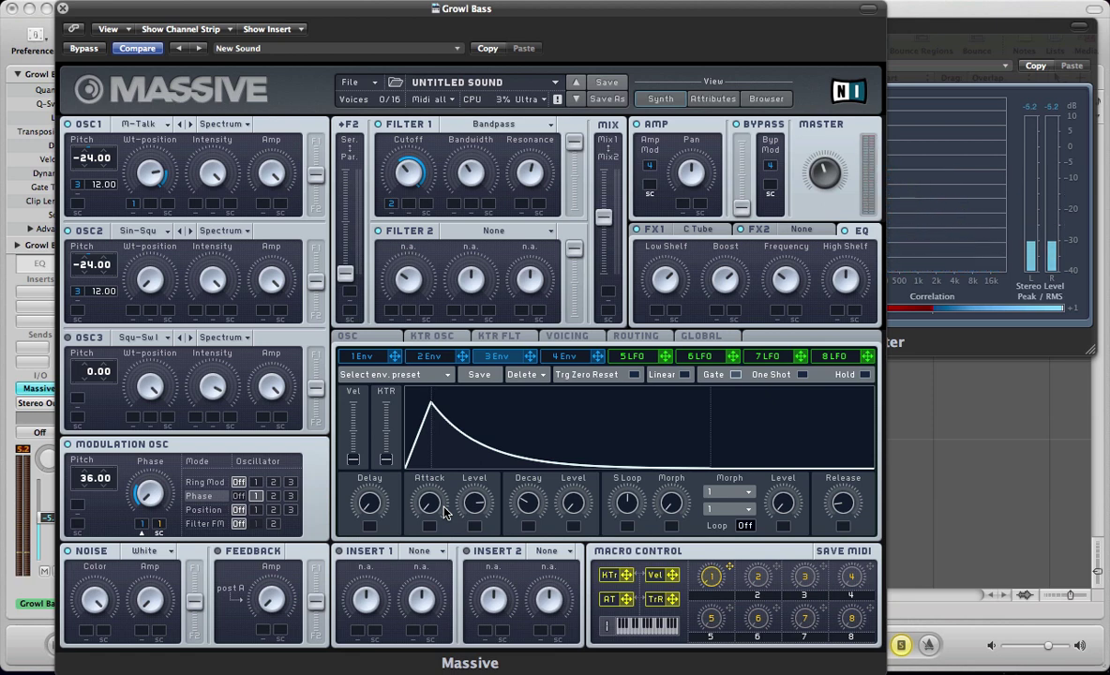
Step: Change the fifth modulator slot into a Performer
click(631, 358)
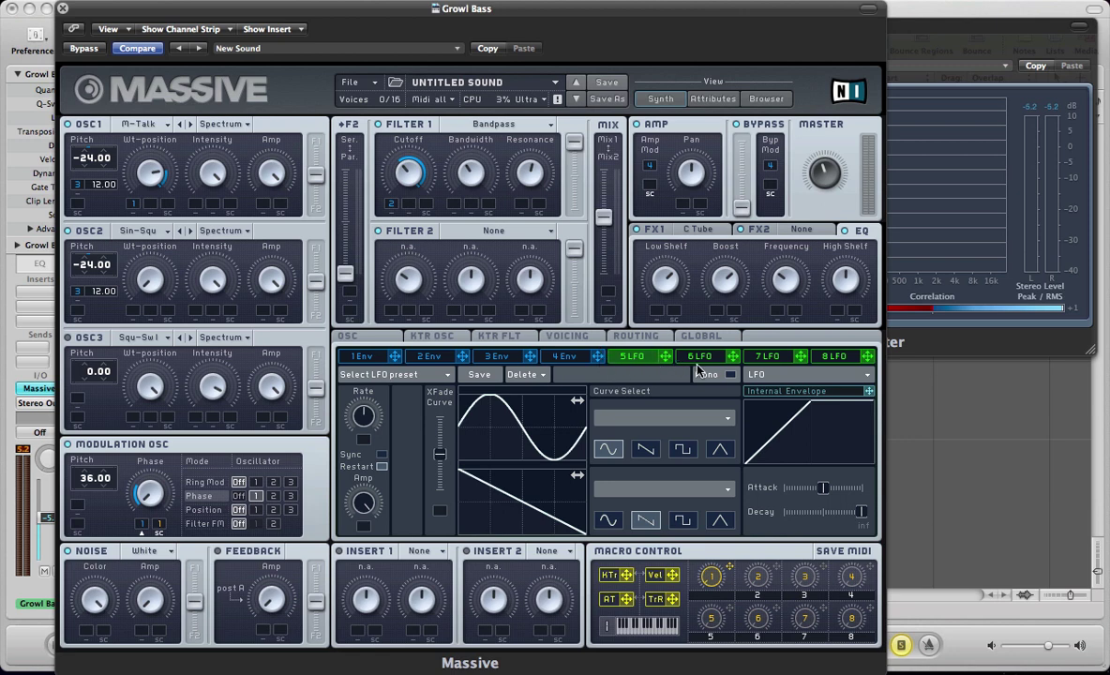
click(755, 375)
click(761, 392)
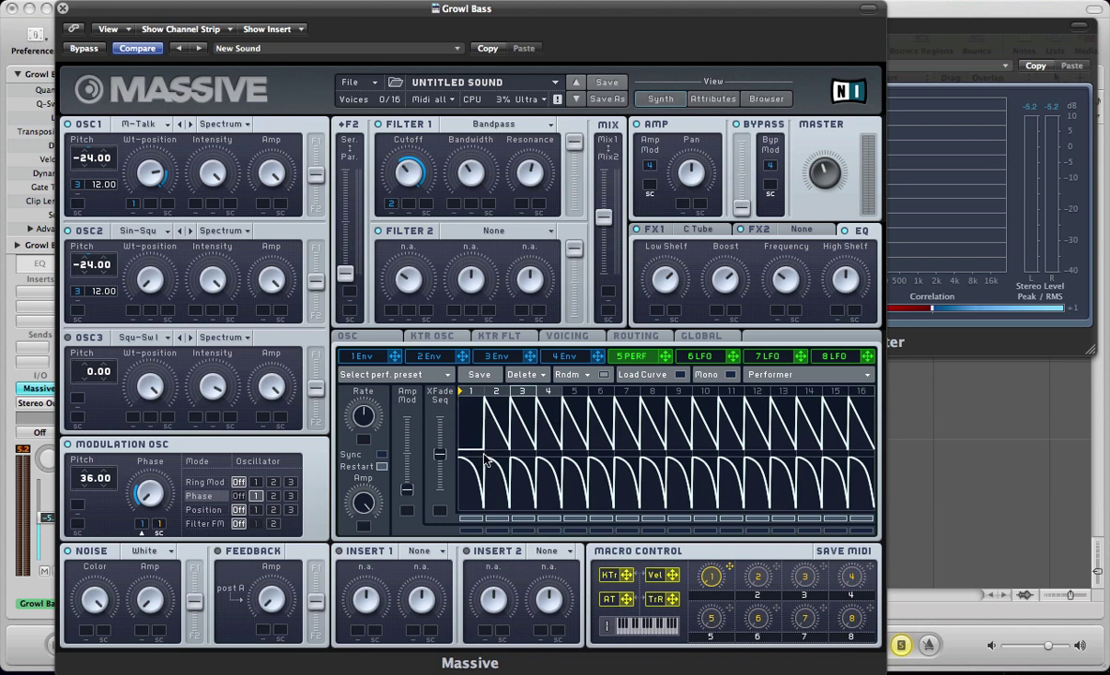
Step: Put a rising curve on step 4 only, clear all other steps, and crossfade fully to the upper sequence
drag(473, 433, 521, 469)
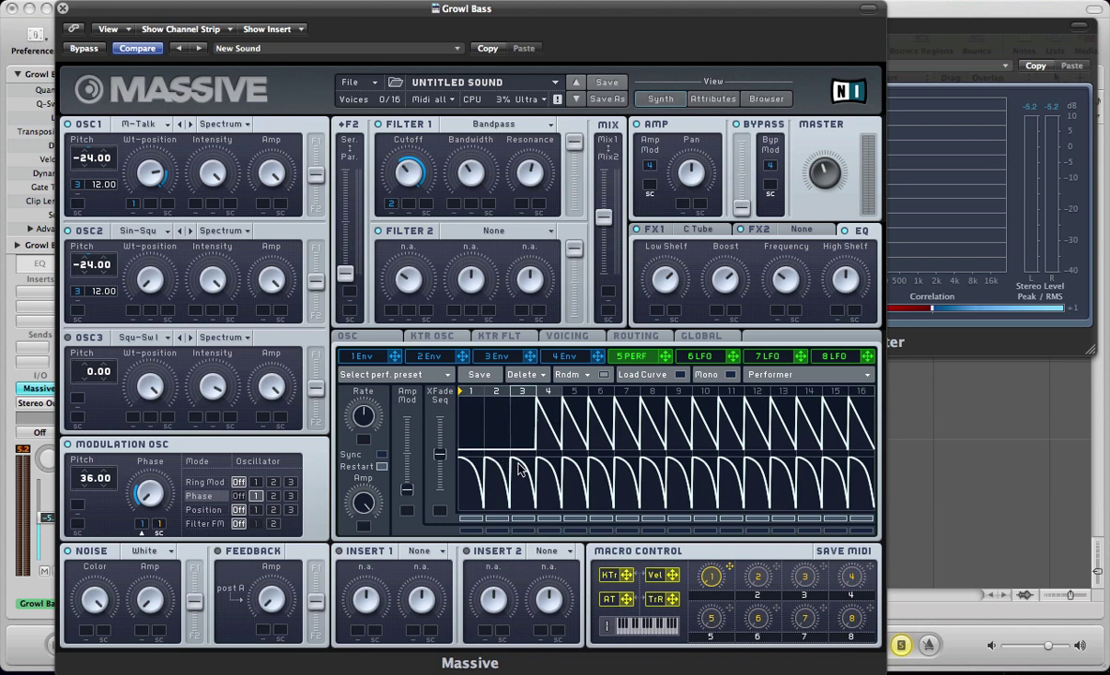
click(683, 374)
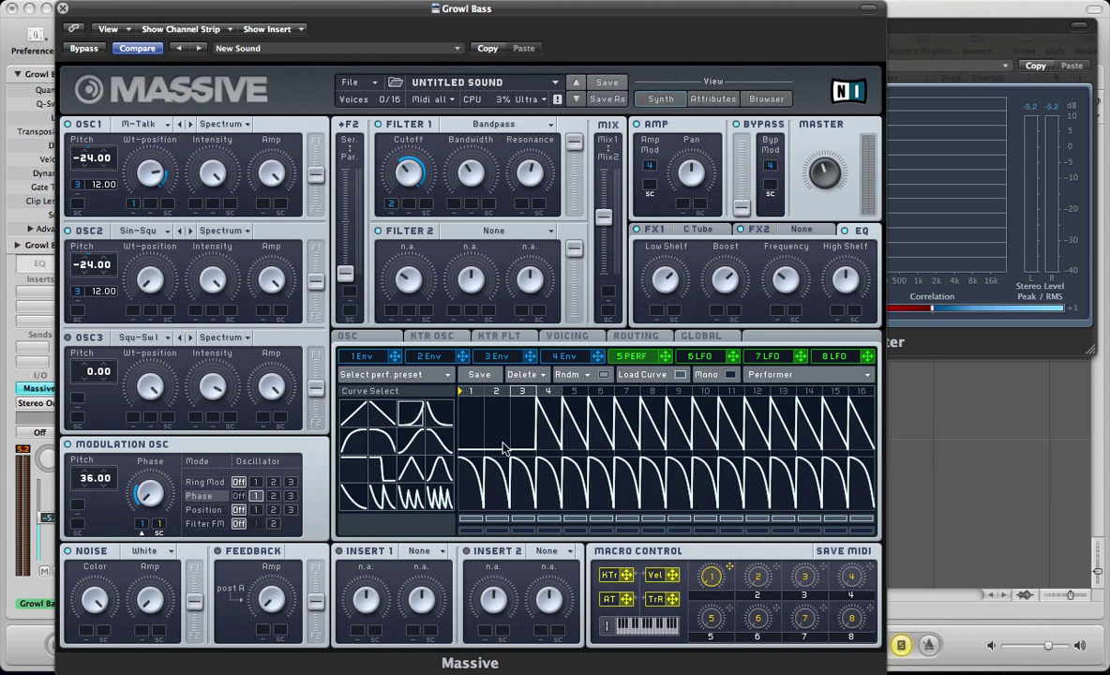
click(548, 422)
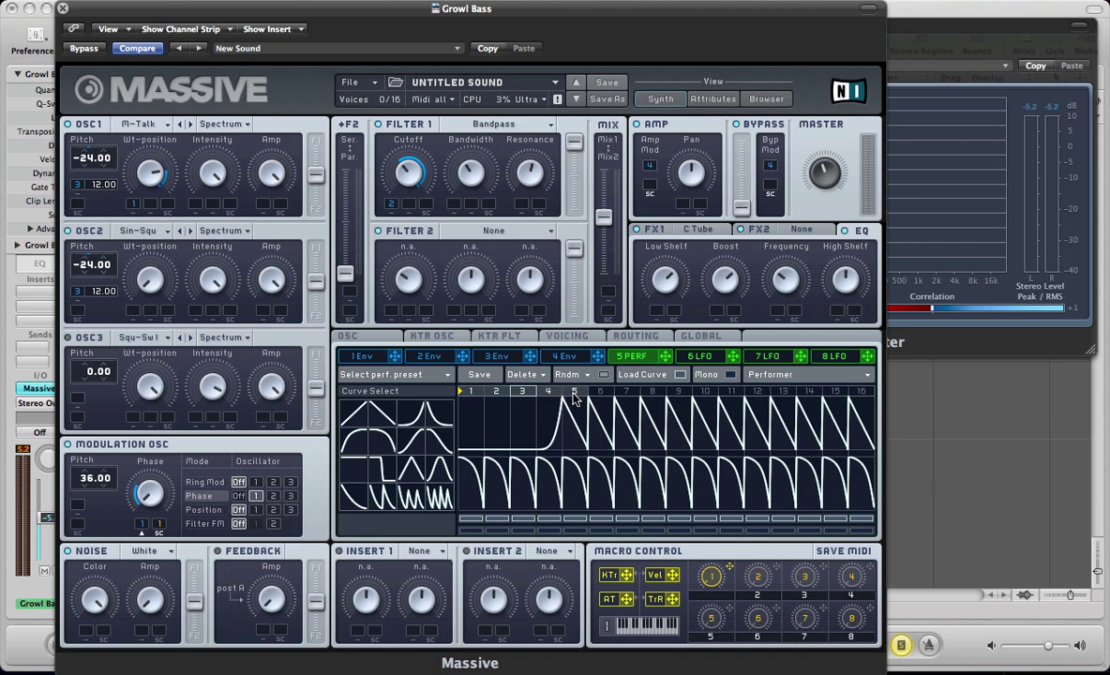
click(522, 374)
click(551, 458)
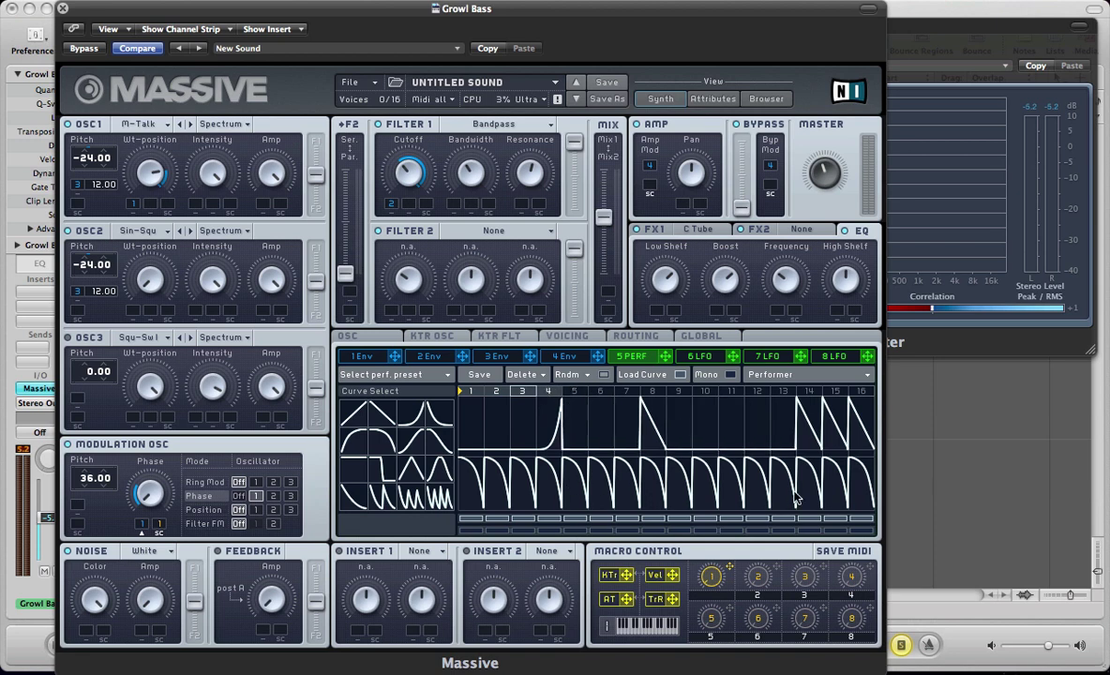
drag(656, 488, 858, 499)
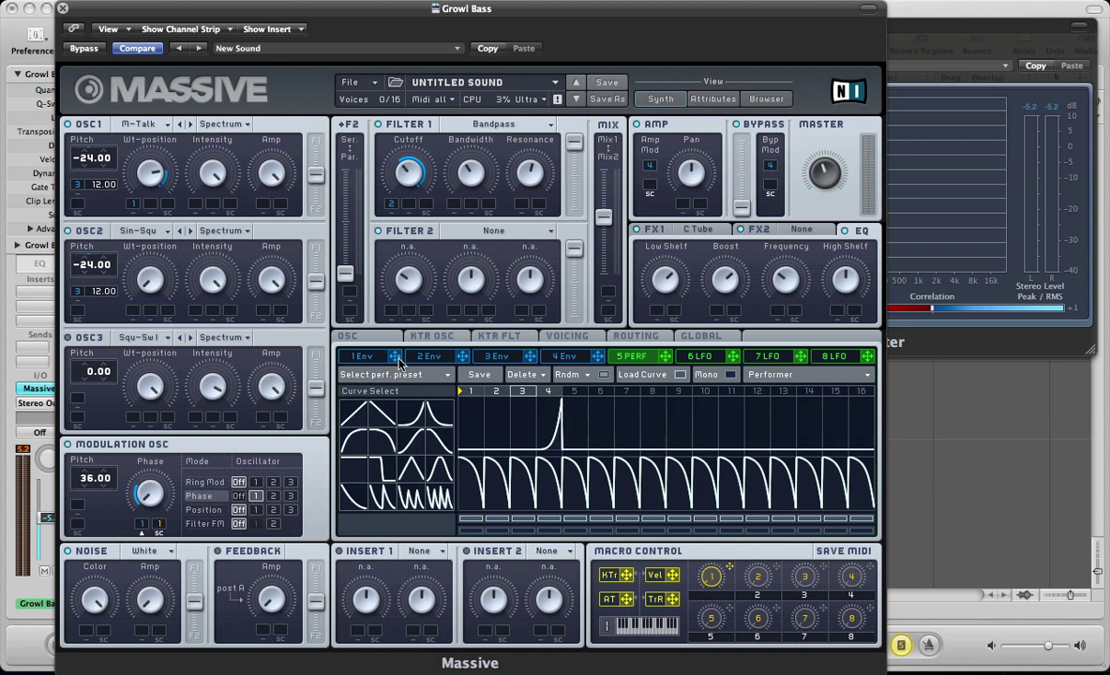
click(679, 376)
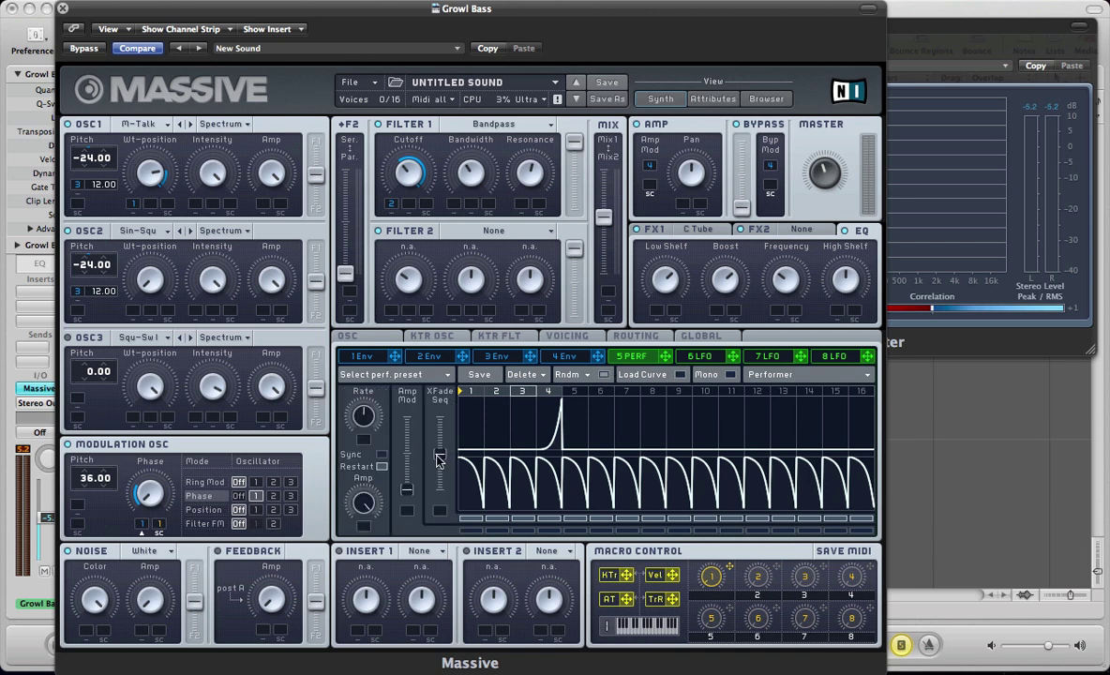
drag(439, 457, 439, 418)
Step: Sync the Performer at 1/4, route it to OSC1 and OSC2 pitch at 12, and soften step 4's curve
click(383, 456)
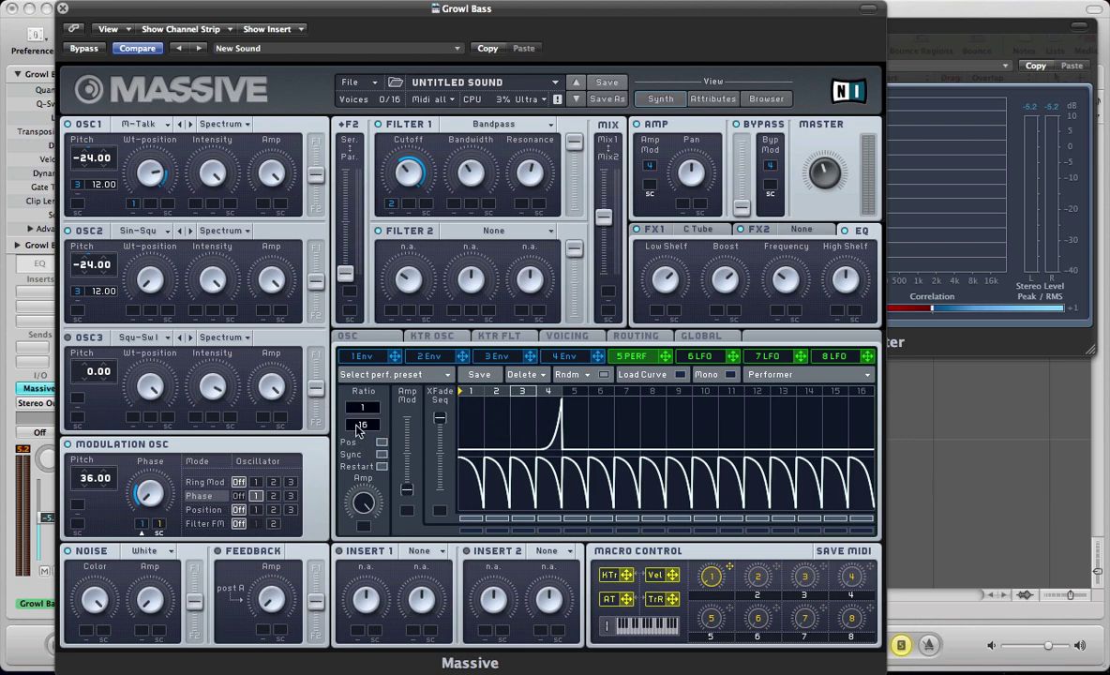
drag(365, 425, 363, 438)
drag(664, 359, 78, 201)
drag(83, 263, 76, 314)
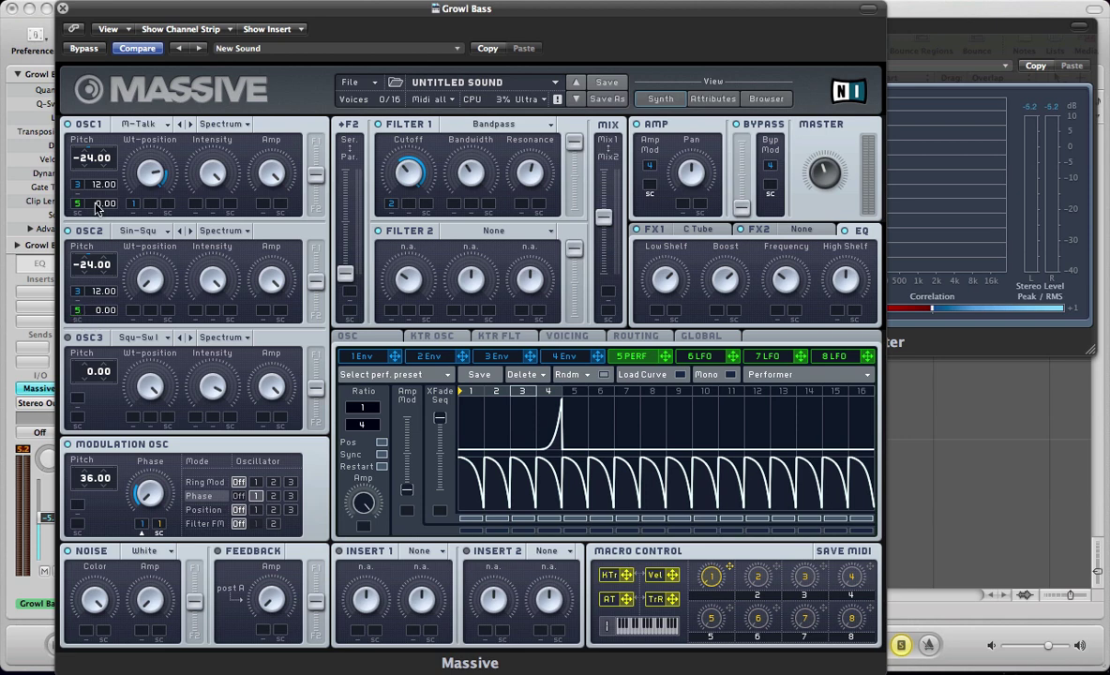
drag(97, 208, 105, 203)
drag(545, 413, 546, 435)
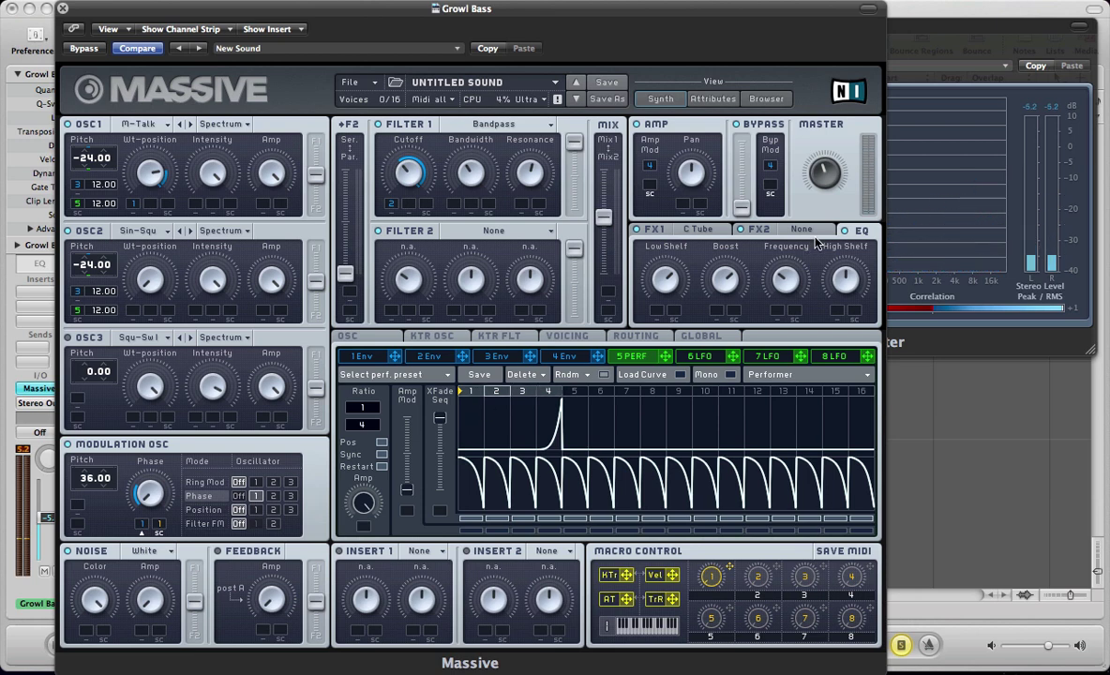
Step: Show C Tube's Dry/Wet and Drive knobs in FX1, then close the Massive window
click(717, 230)
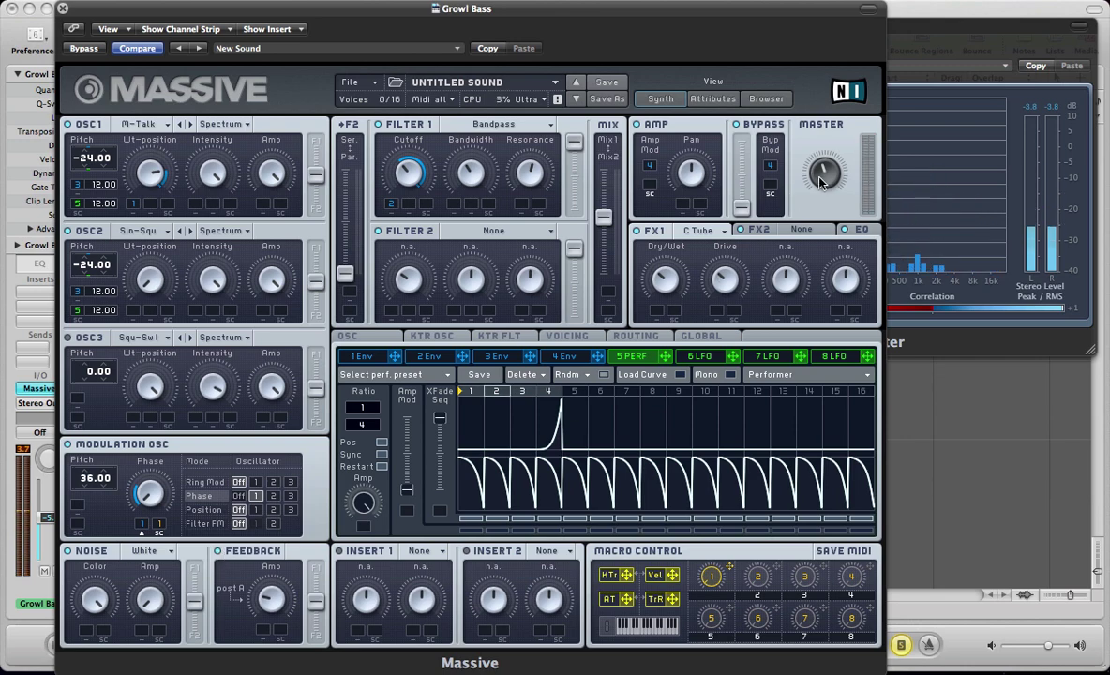
key(super+w)
Step: Turn off solo and play the full arrangement with the Growl Bass
key(s)
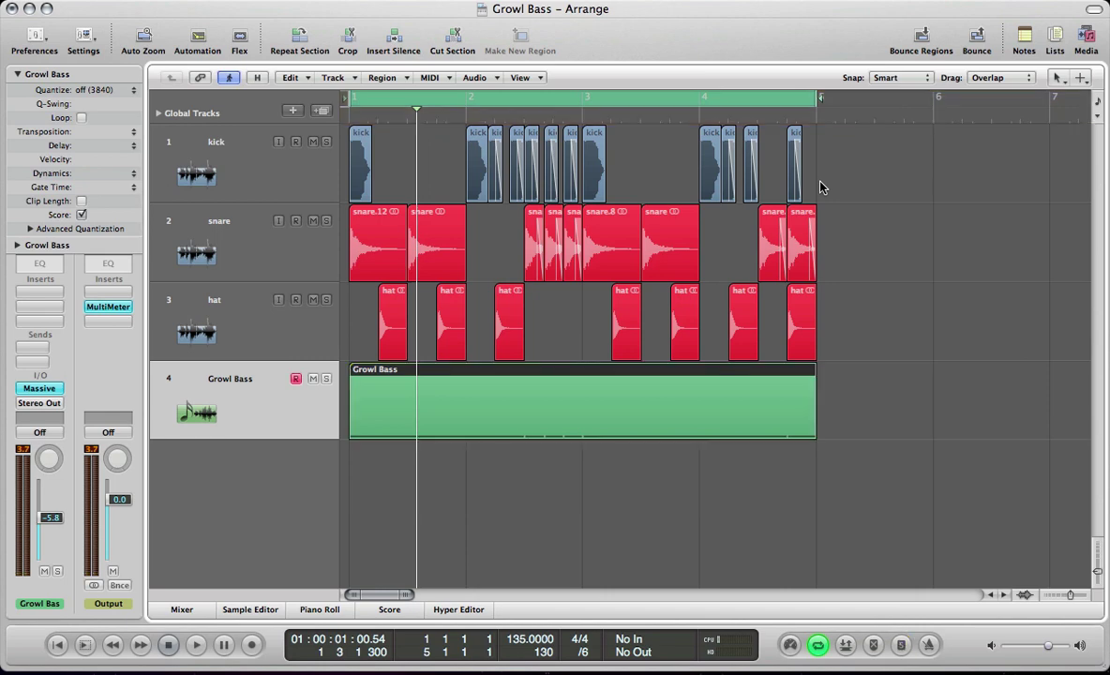
key(space)
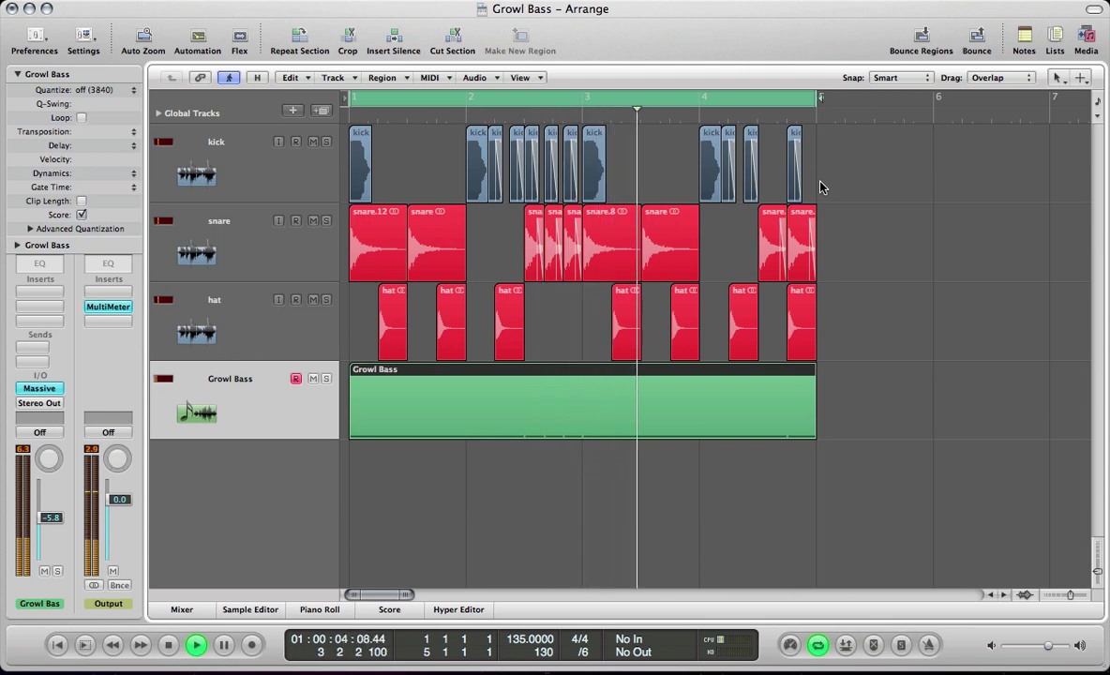
Step: Reopen the plug-in windows and review the Voicing, OSC and envelope 1–4 pages, ending on envelope 1
key(v)
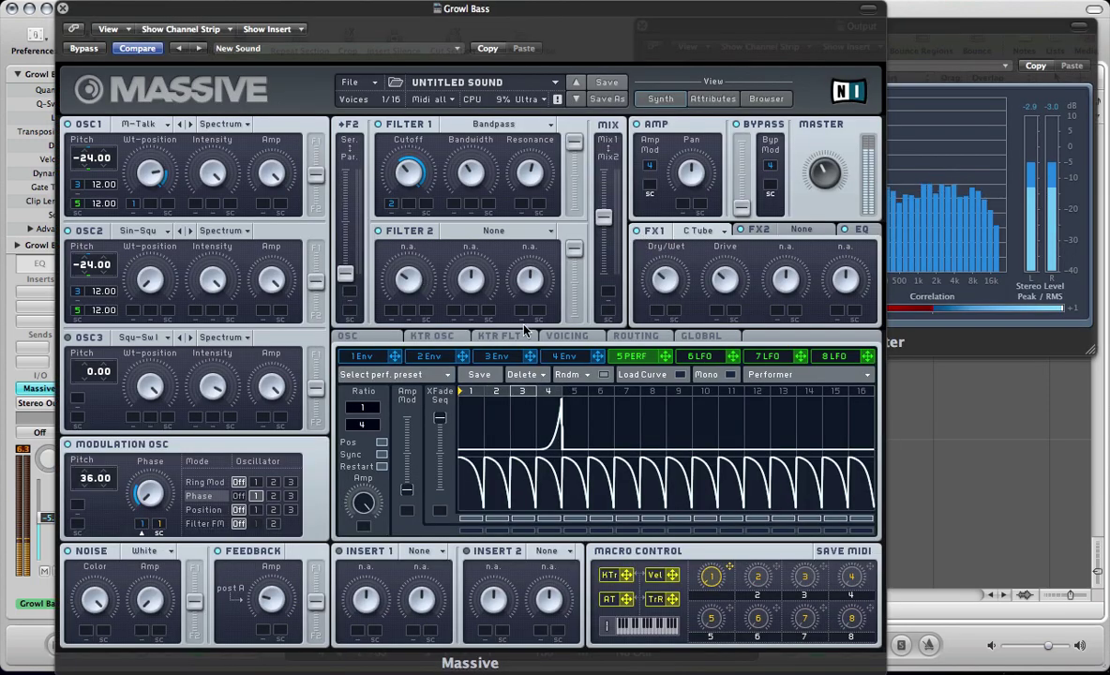
click(563, 336)
click(380, 336)
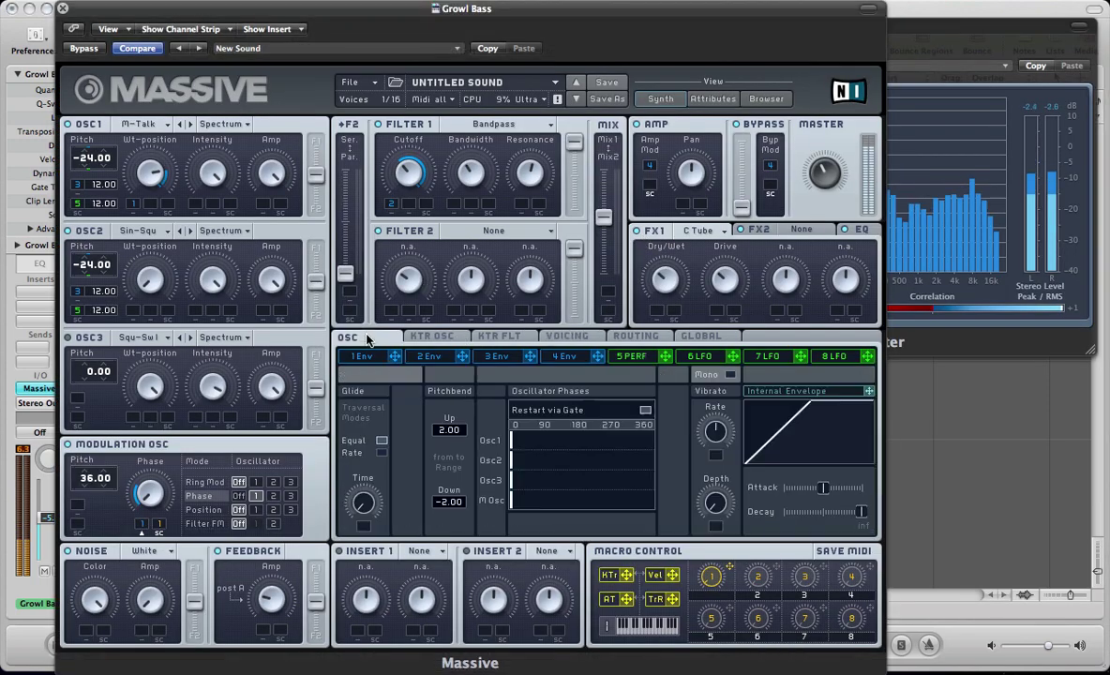
click(560, 355)
click(564, 336)
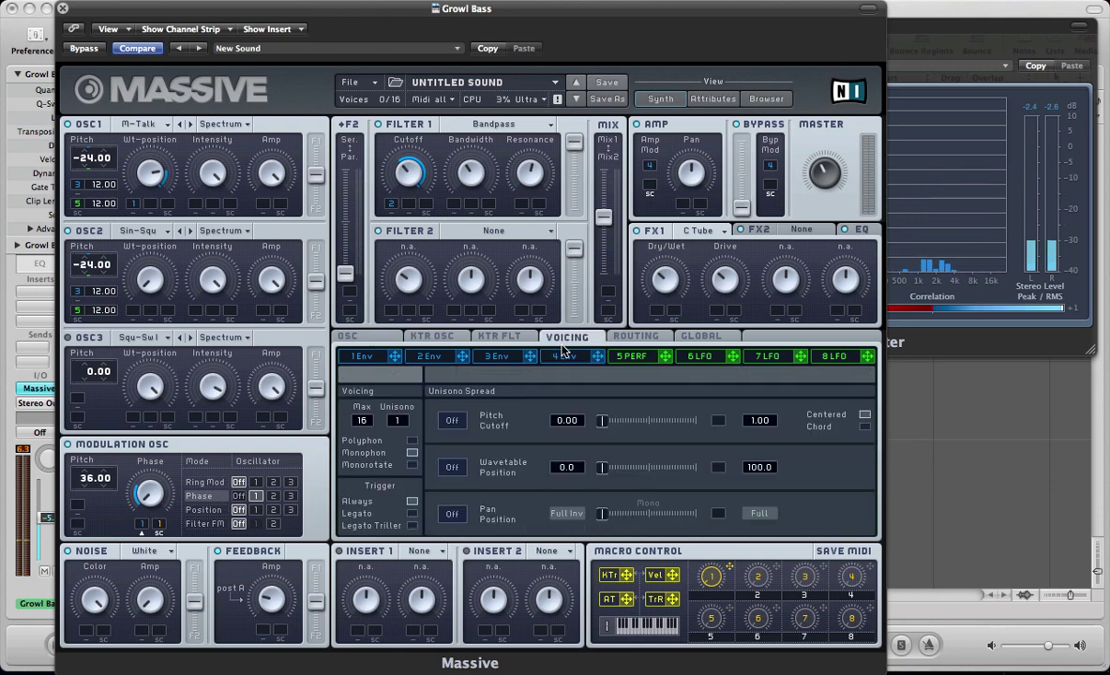
click(349, 358)
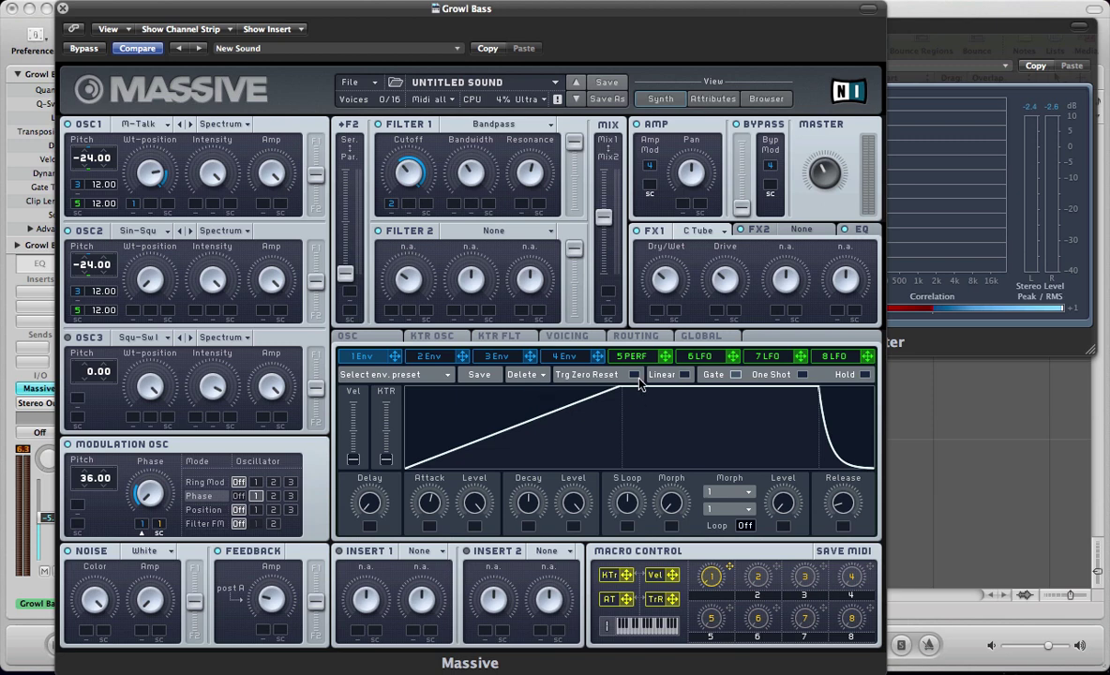
click(429, 360)
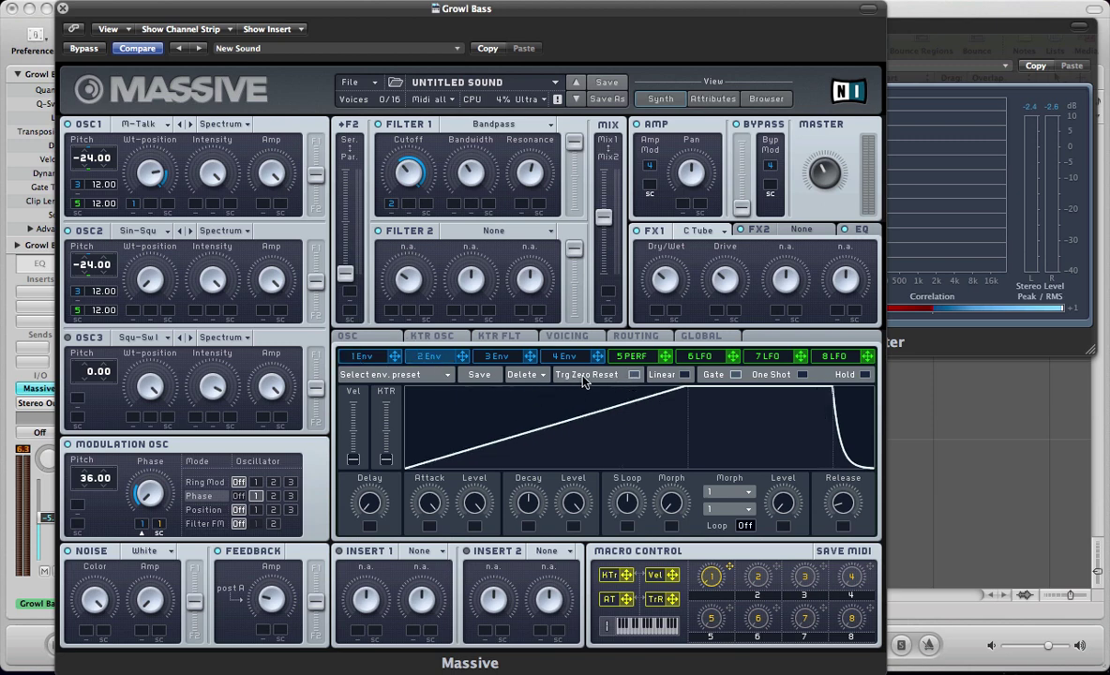
click(500, 362)
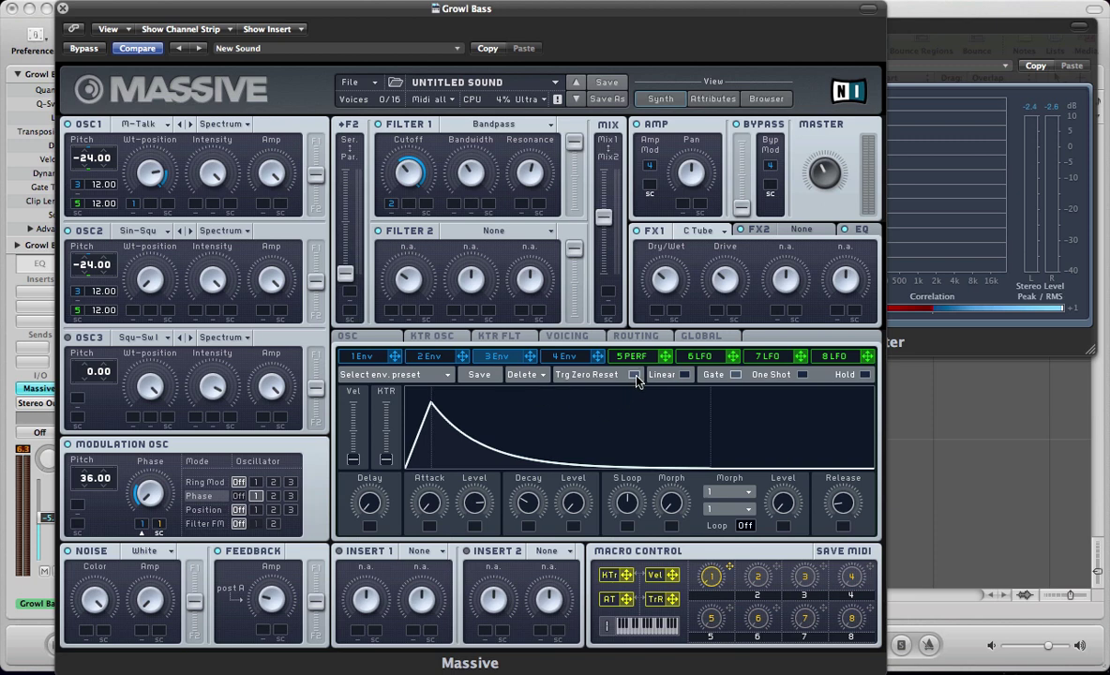
click(563, 357)
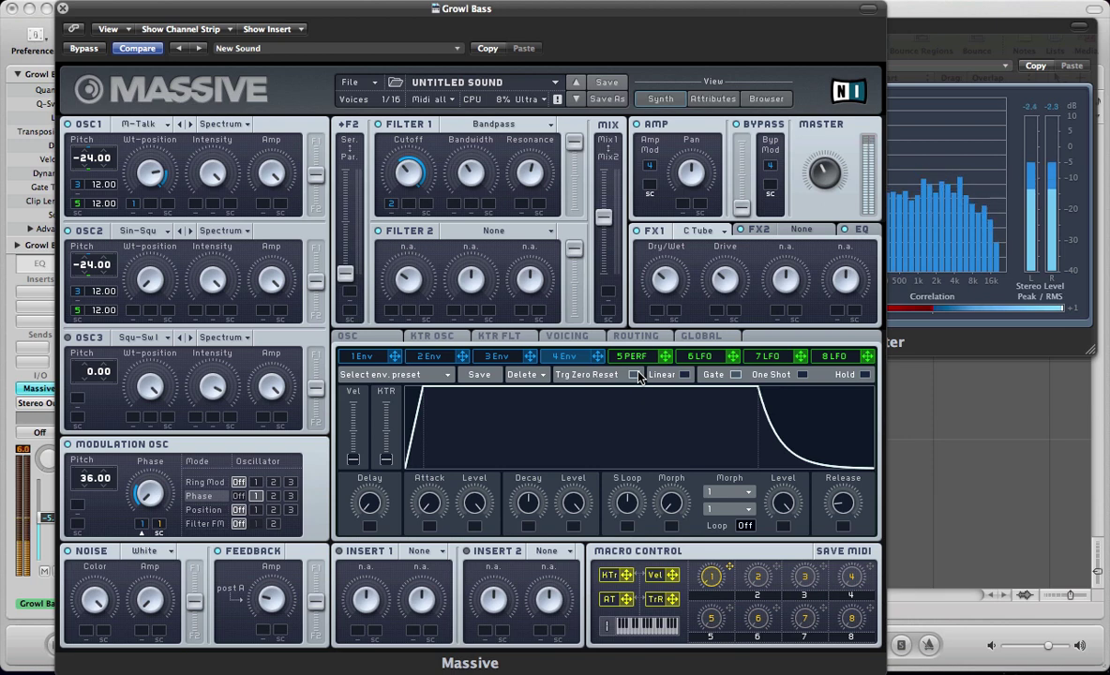
click(360, 356)
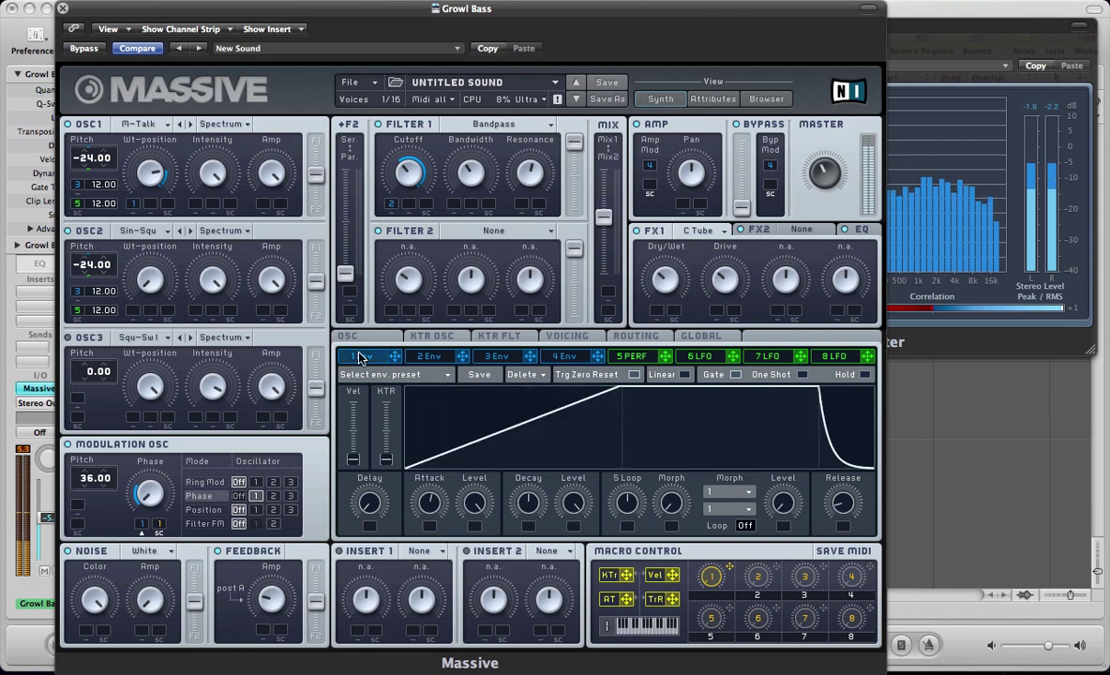